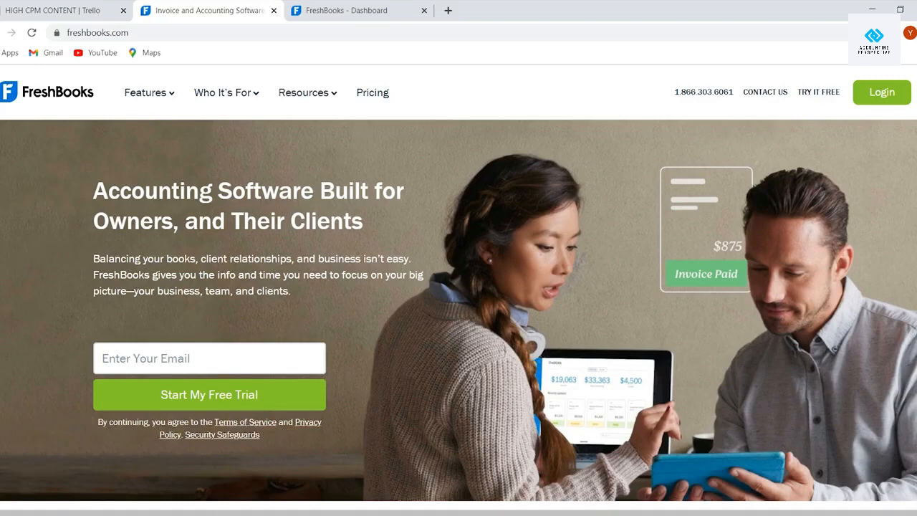
Switch to the account dashboard and look over its setup checklist, revenue, spending and unbilled time sections.
click(351, 10)
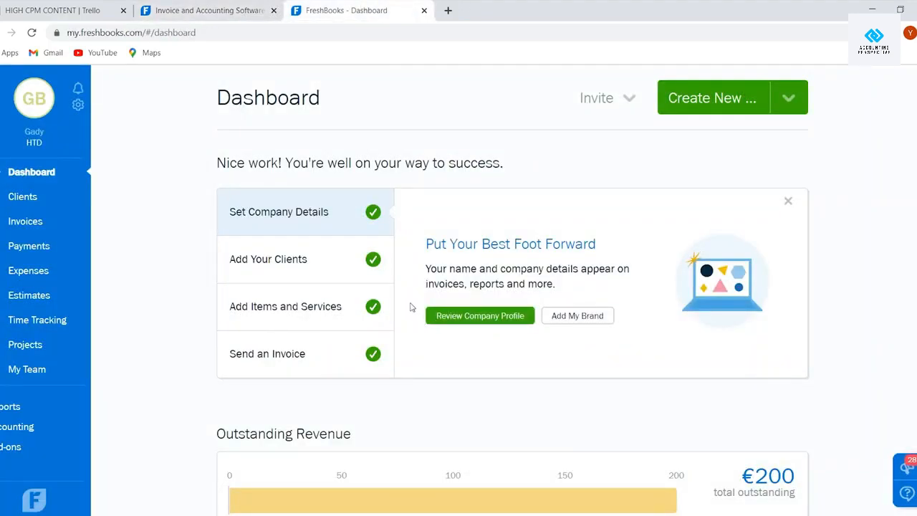
scroll(412, 301, down, 9)
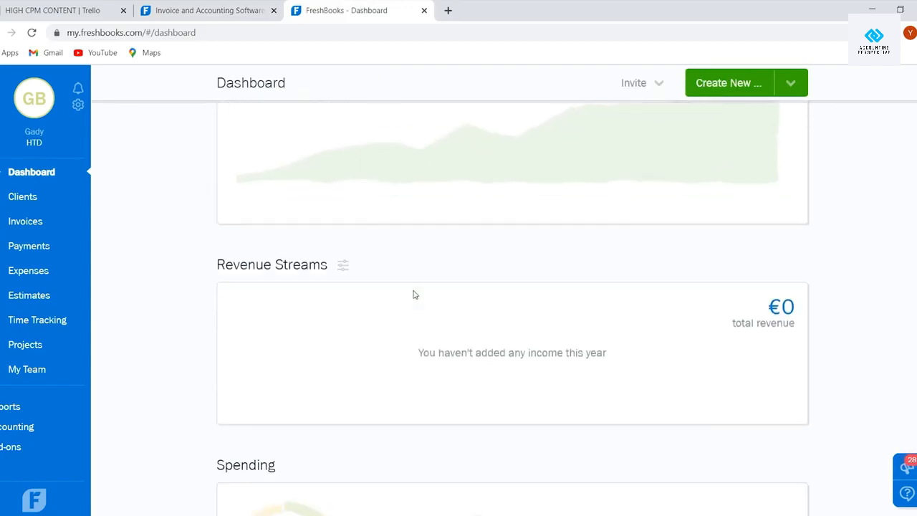
scroll(412, 294, down, 5)
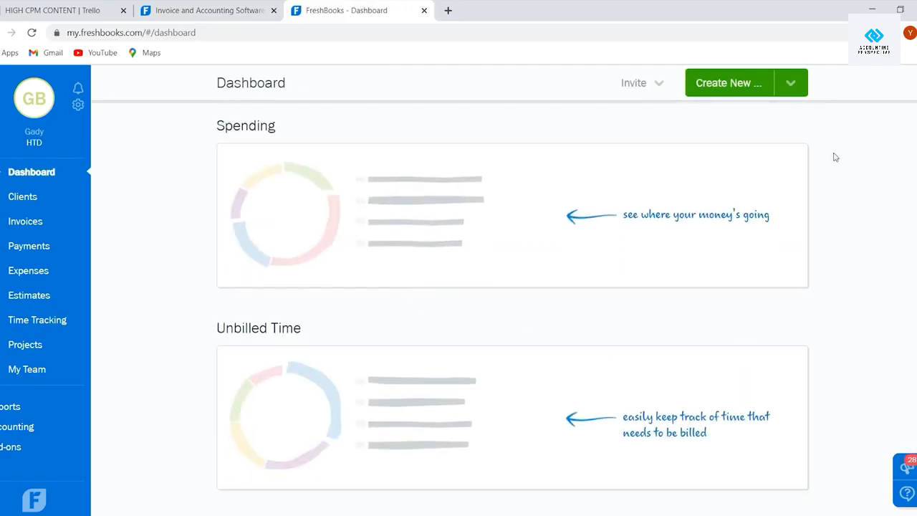
scroll(501, 337, up, 14)
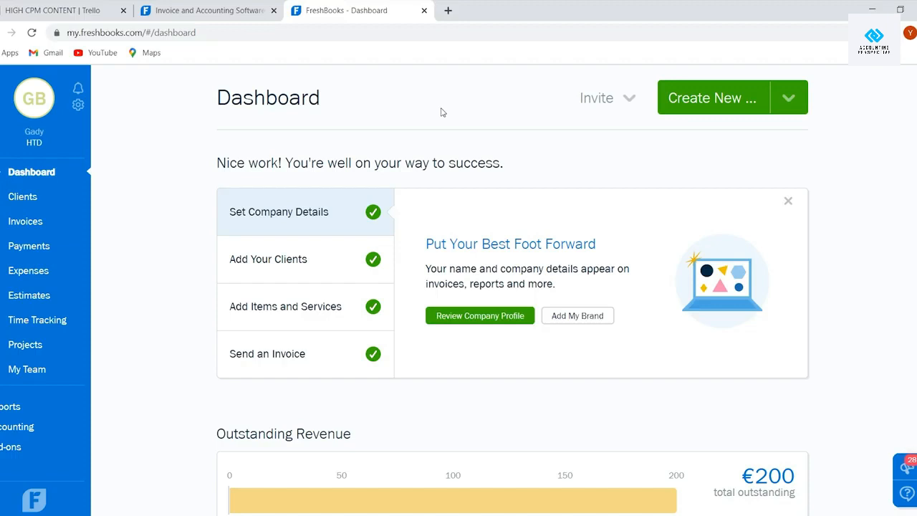
Return to the public website, inspect its free trial form, and open the Try It Free sign-up page to read its terms.
click(207, 10)
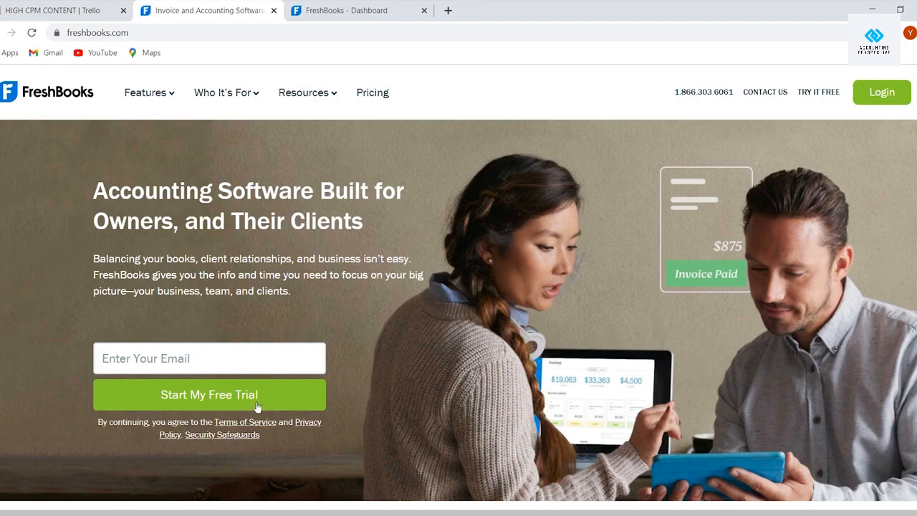
click(137, 397)
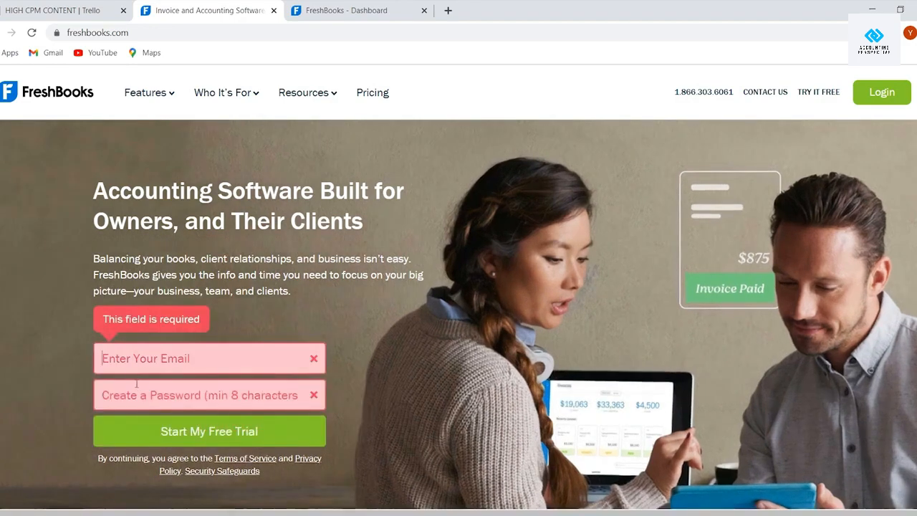
scroll(296, 364, down, 3)
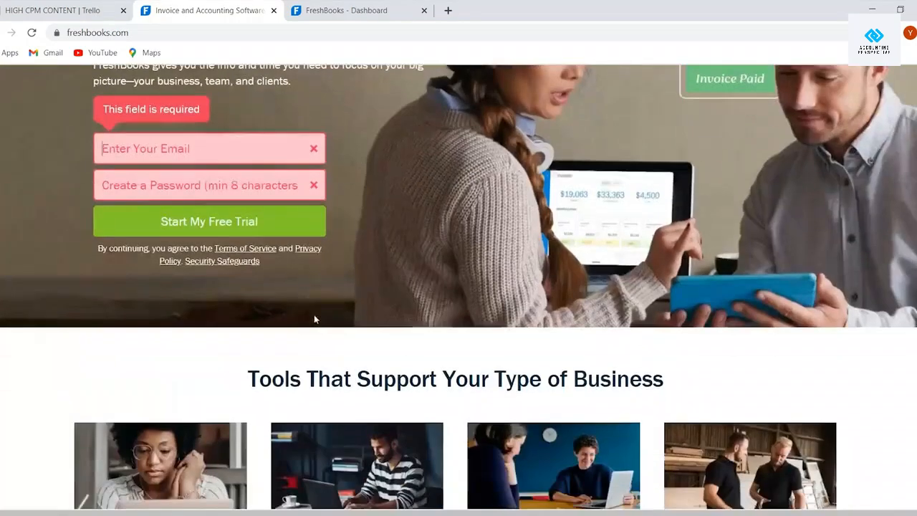
scroll(524, 302, up, 3)
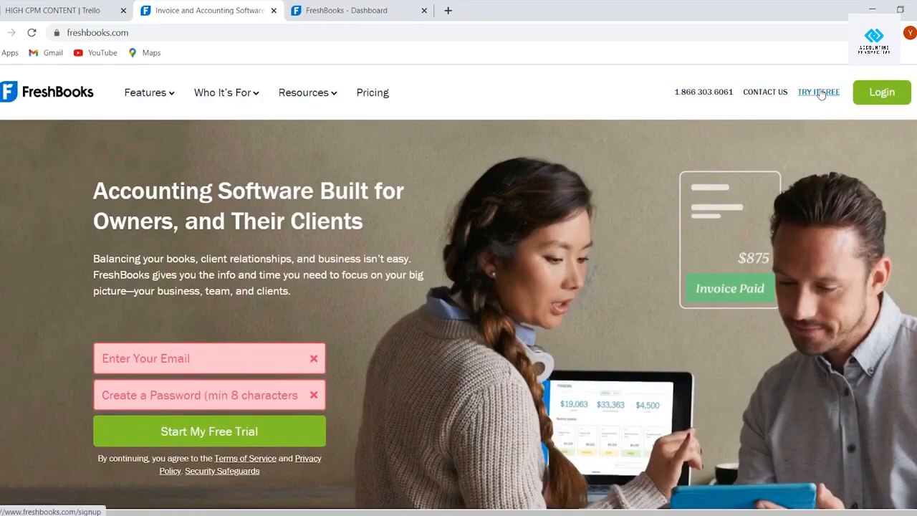
click(818, 93)
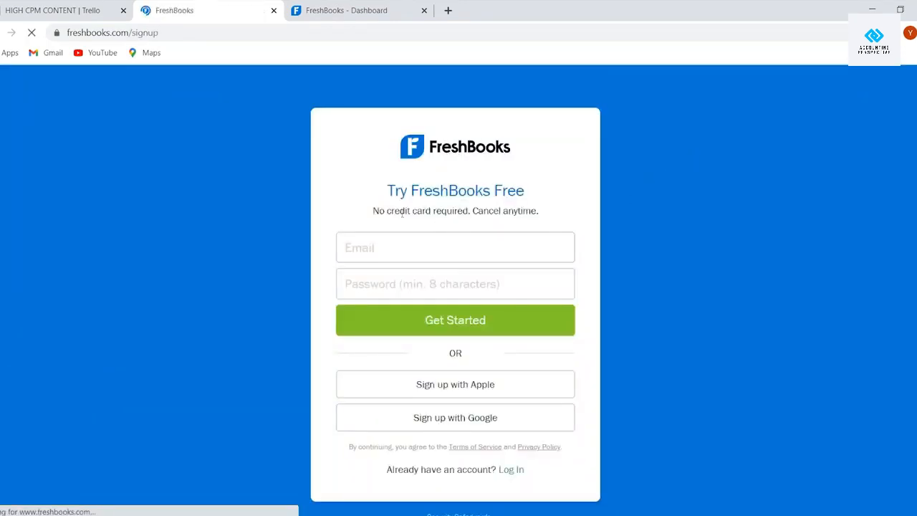
drag(386, 212, 538, 211)
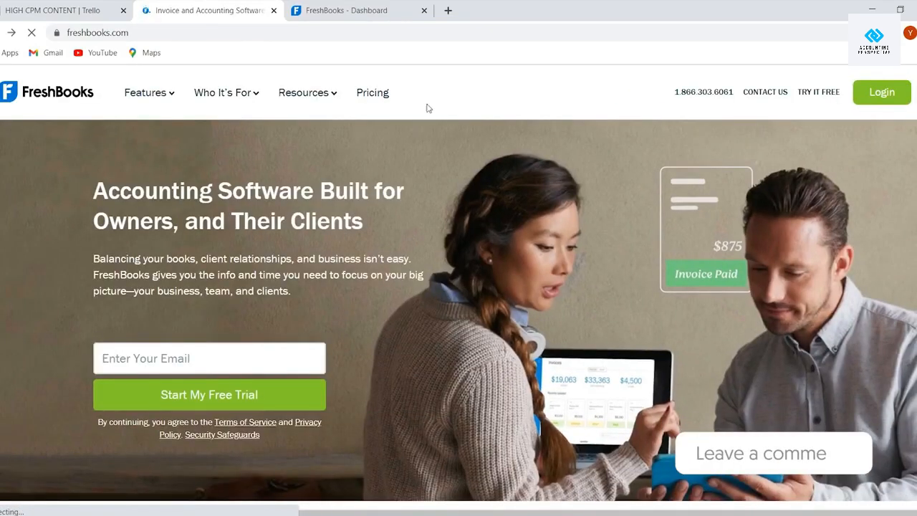
Open the Pricing page and examine the yearly prices and client limits of the plans, dismissing the chat pop-up.
click(372, 106)
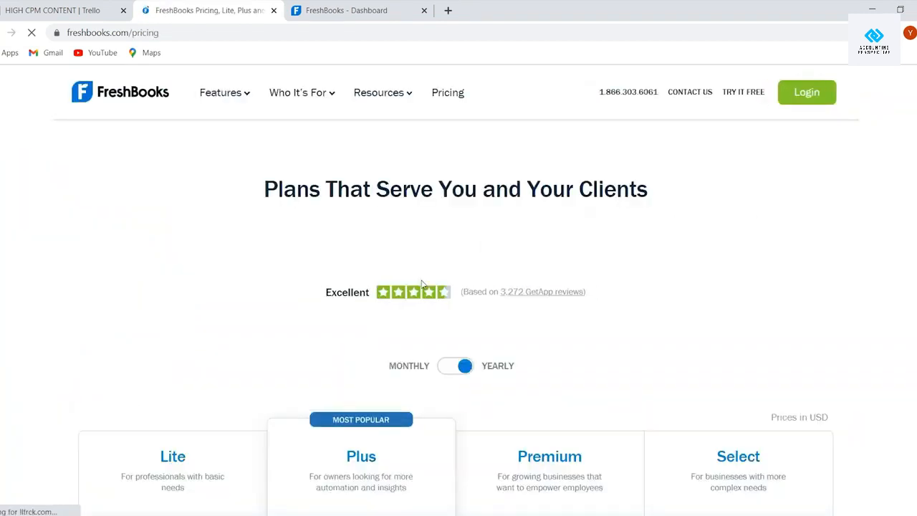
scroll(416, 258, down, 2)
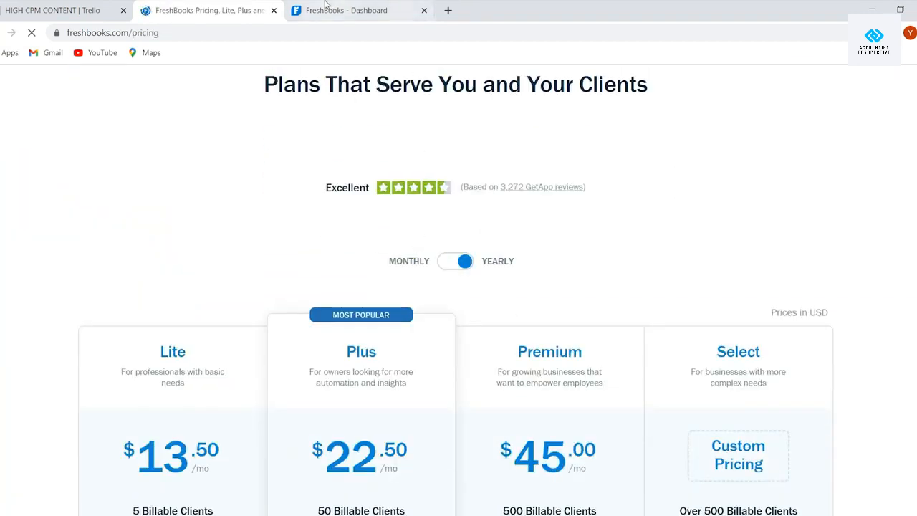
click(349, 8)
scroll(582, 240, down, 5)
scroll(573, 250, up, 5)
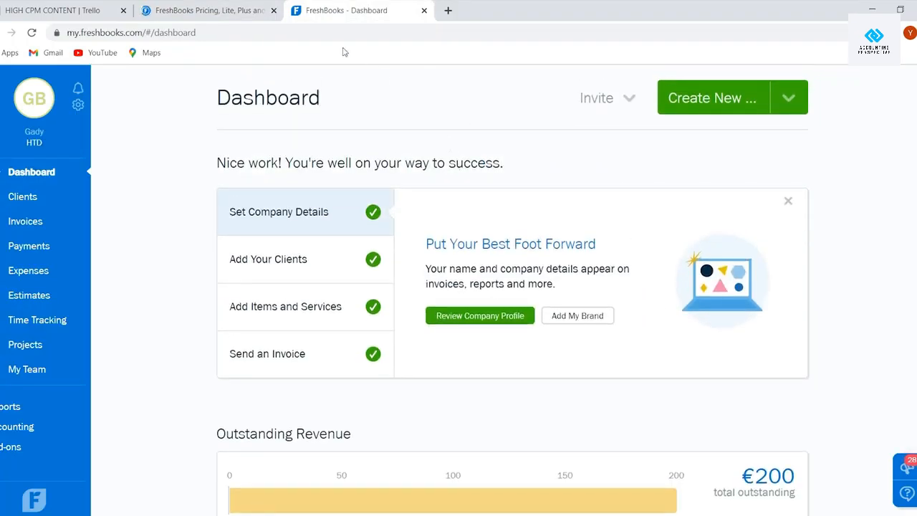
click(230, 7)
scroll(279, 164, down, 2)
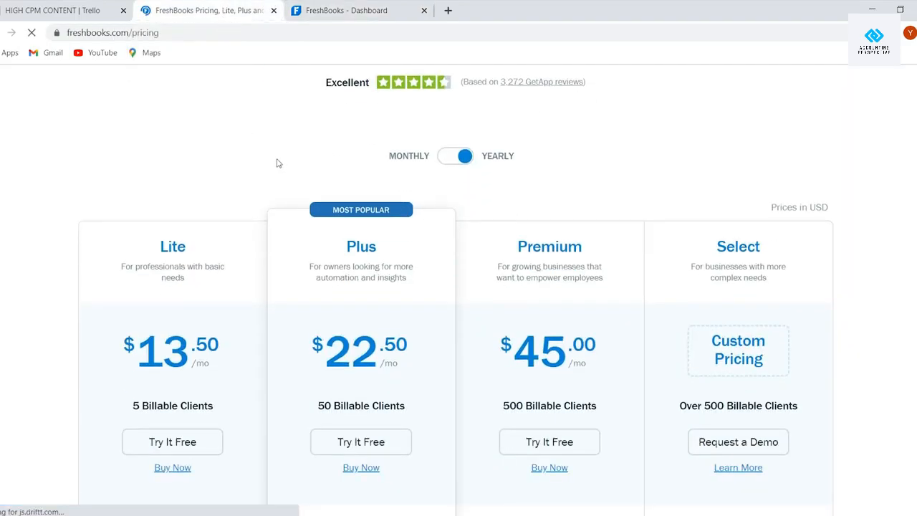
scroll(156, 263, down, 3)
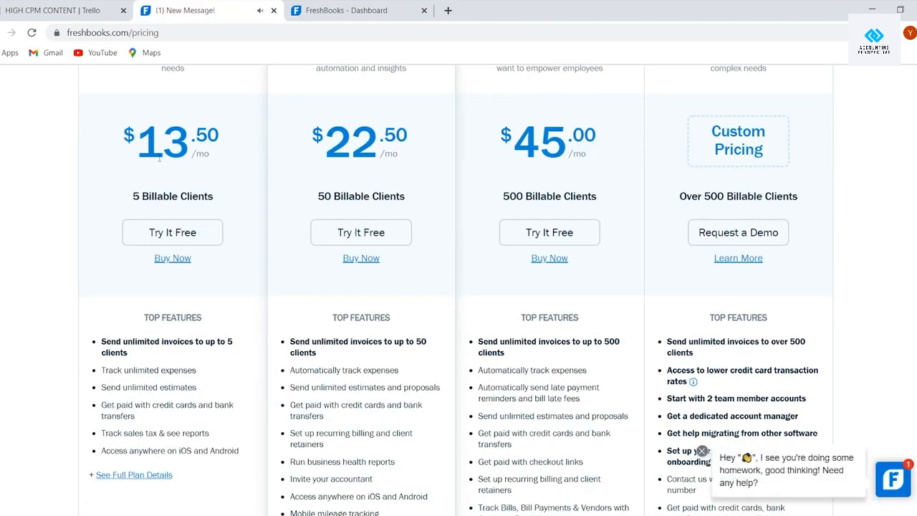
click(702, 451)
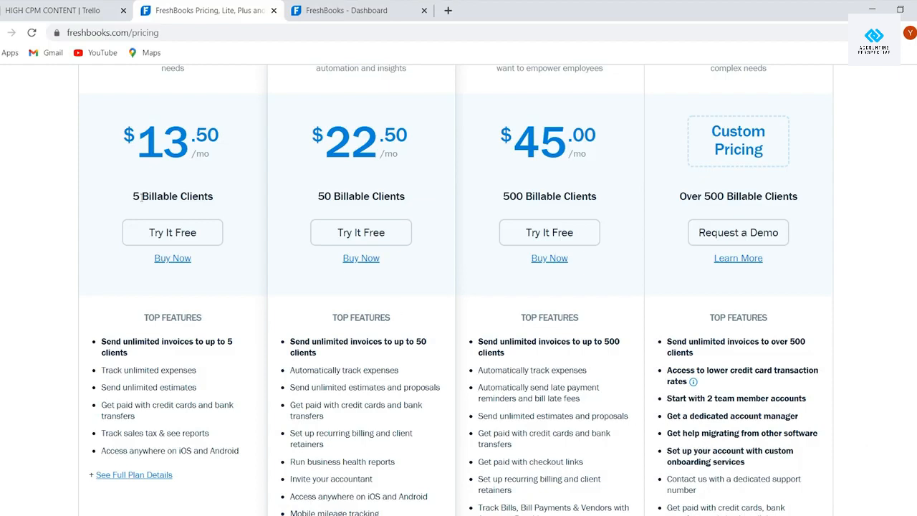
Compare the top features of the Lite, Plus, Premium and Select plans, including the Plan Comparison Chart.
scroll(136, 215, up, 2)
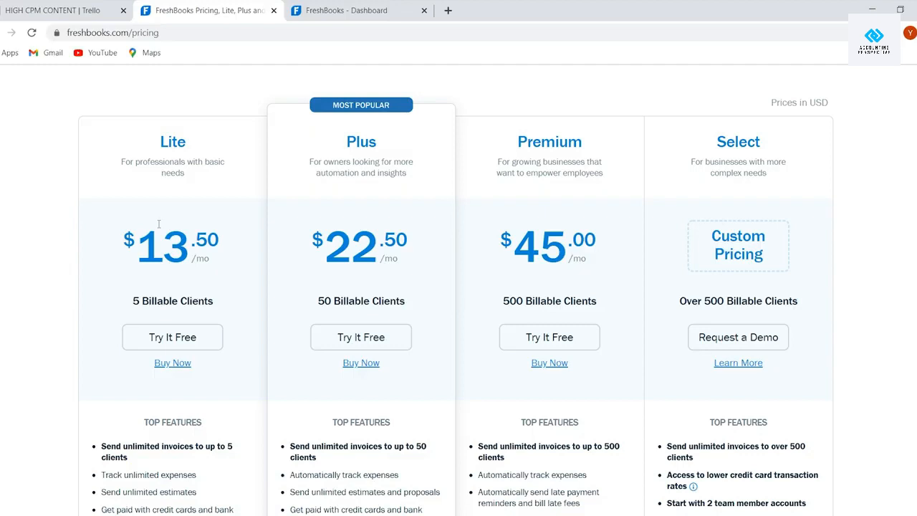
scroll(159, 225, down, 2)
scroll(308, 247, up, 3)
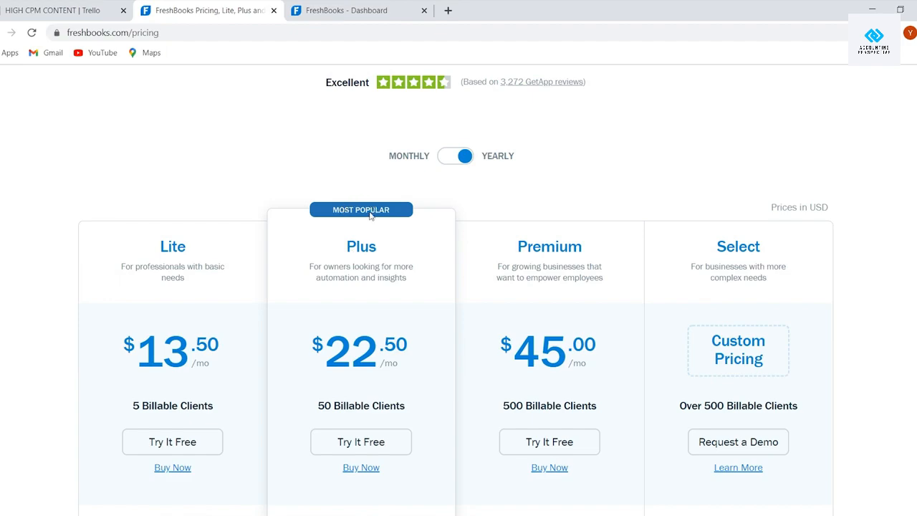
scroll(370, 215, down, 5)
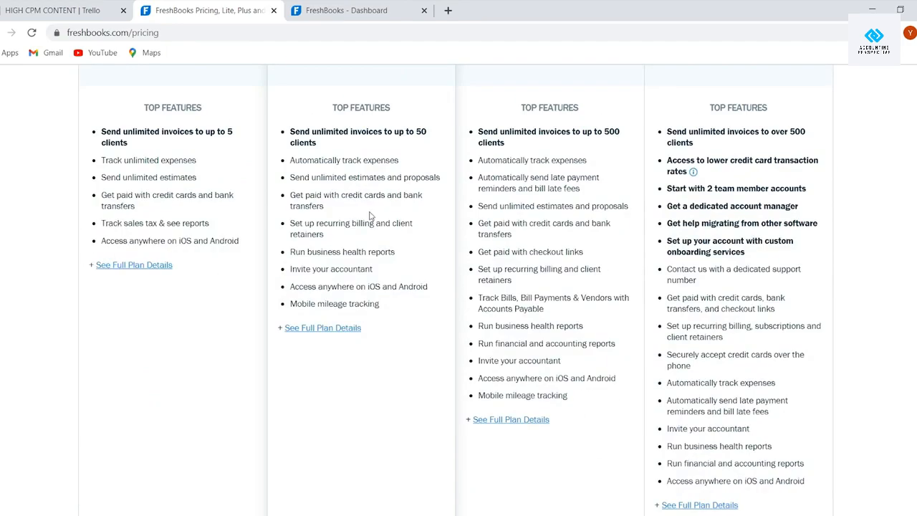
scroll(367, 213, down, 4)
scroll(365, 212, down, 10)
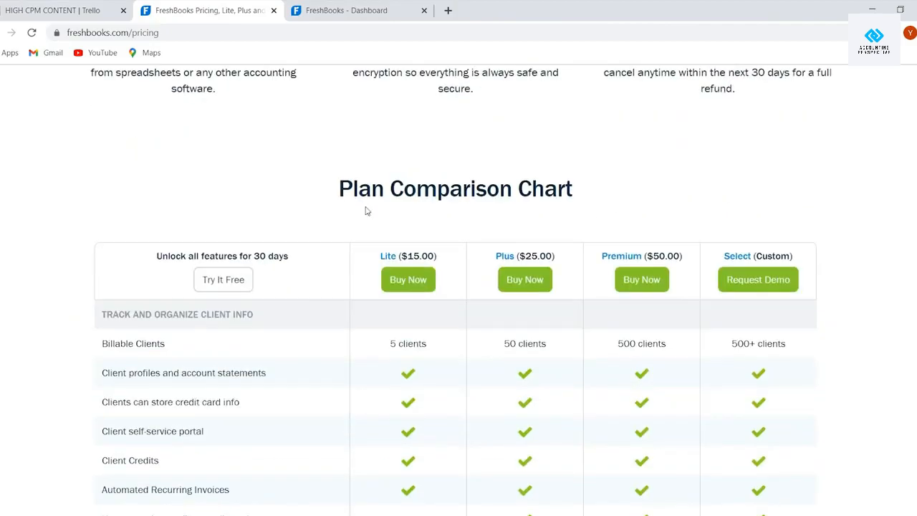
scroll(387, 193, up, 20)
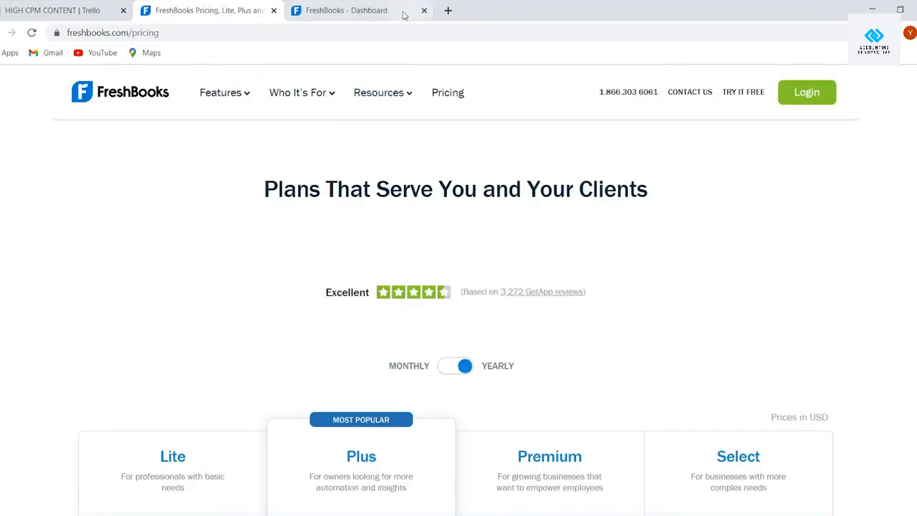
Go back to the account dashboard and view each task in the setup checklist, ending on Set Company Details.
click(371, 13)
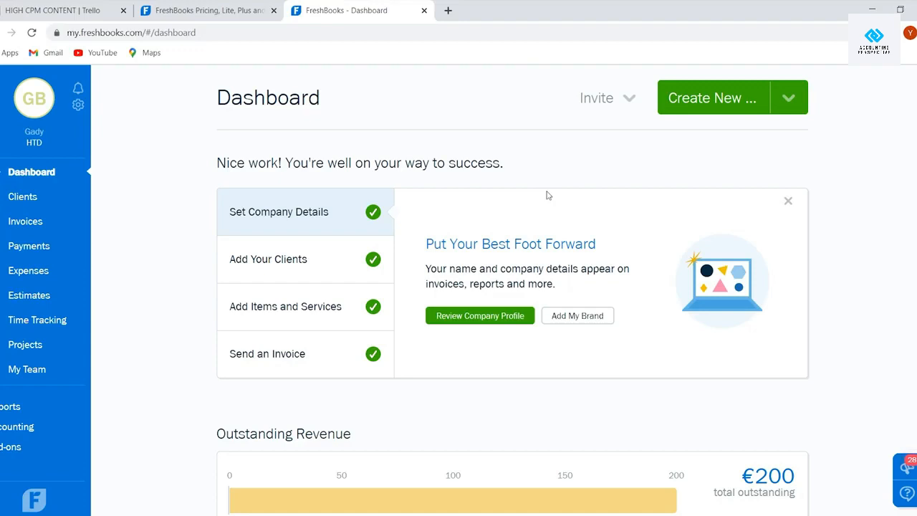
click(257, 260)
click(288, 302)
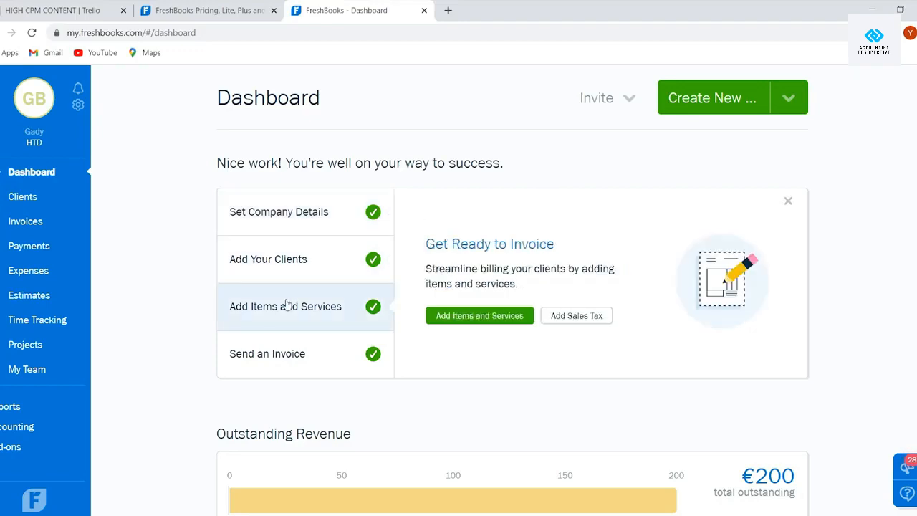
click(297, 356)
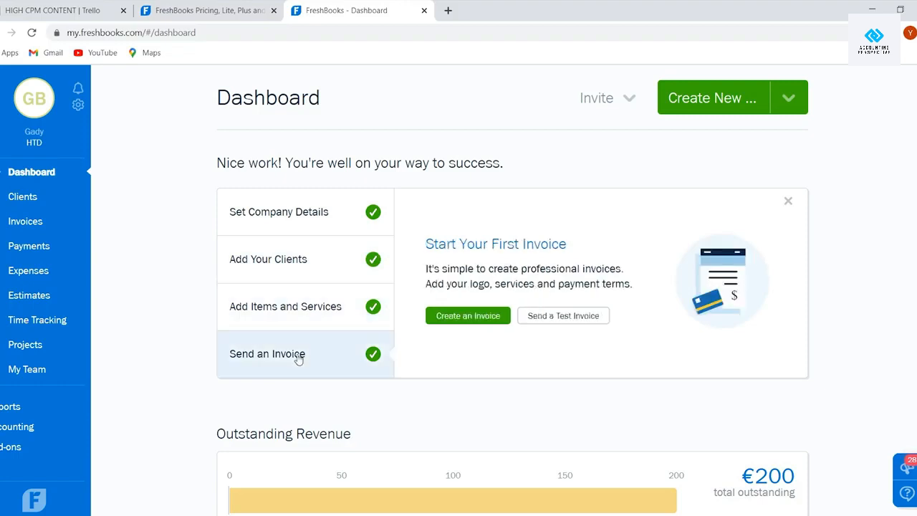
click(262, 213)
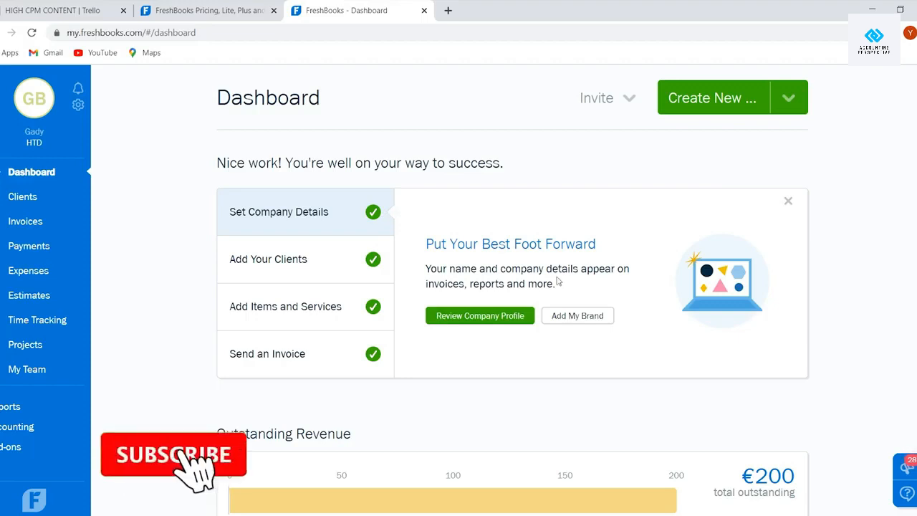
Add a client with the client's full name, company, email and street address, country Netherlands, and save the record.
click(293, 252)
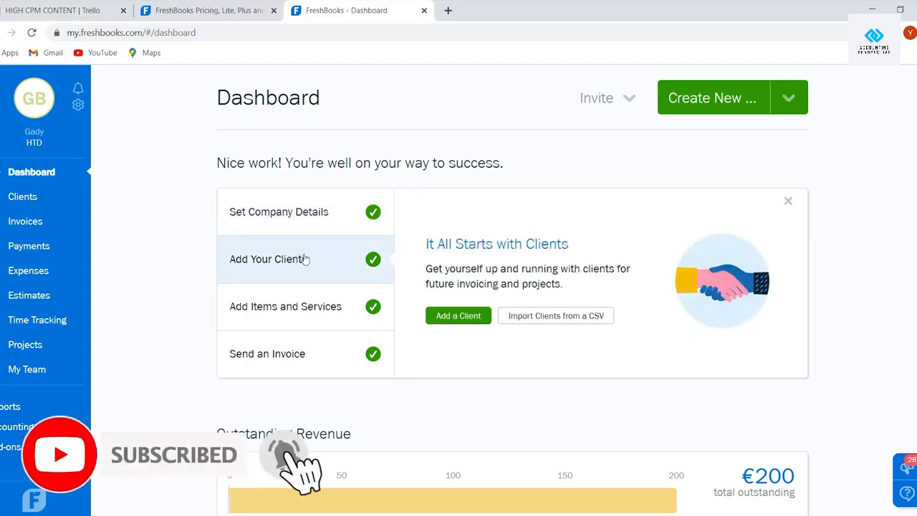
click(465, 318)
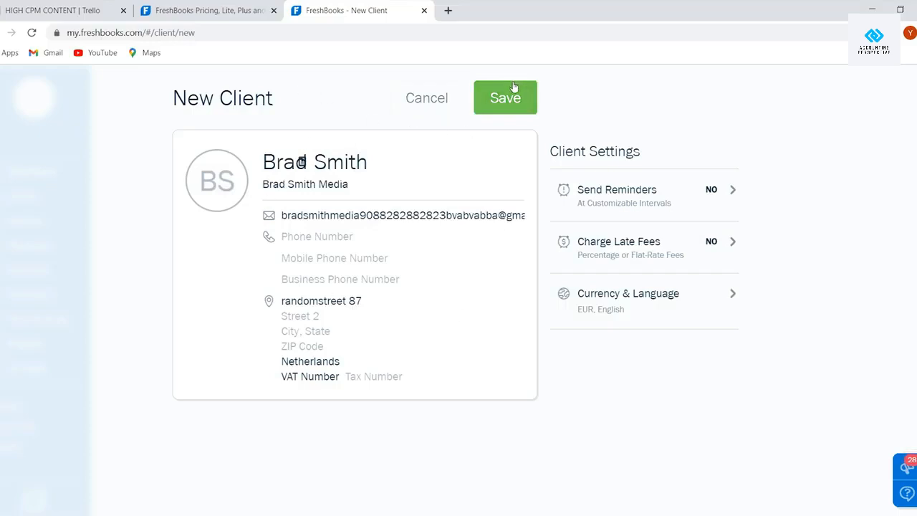
click(527, 100)
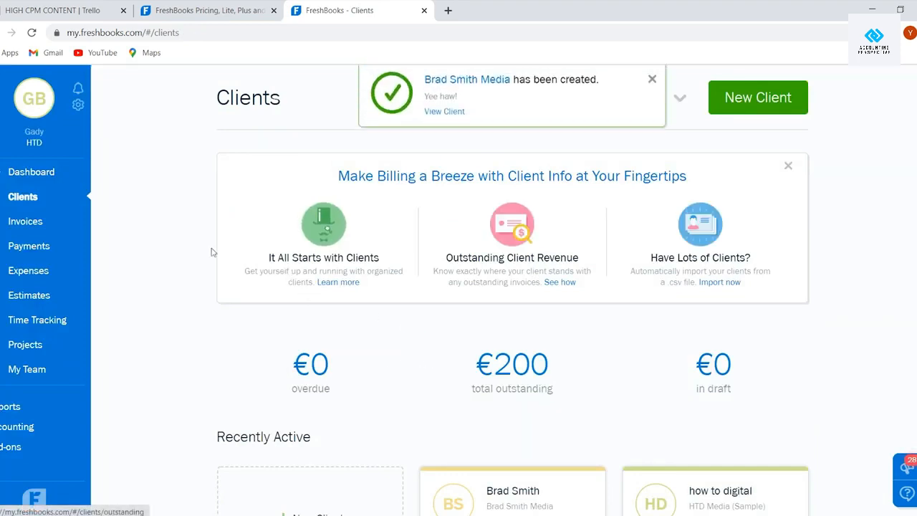
Return to the dashboard and open the Items & Services list through the Add Items and Services setup task.
click(49, 174)
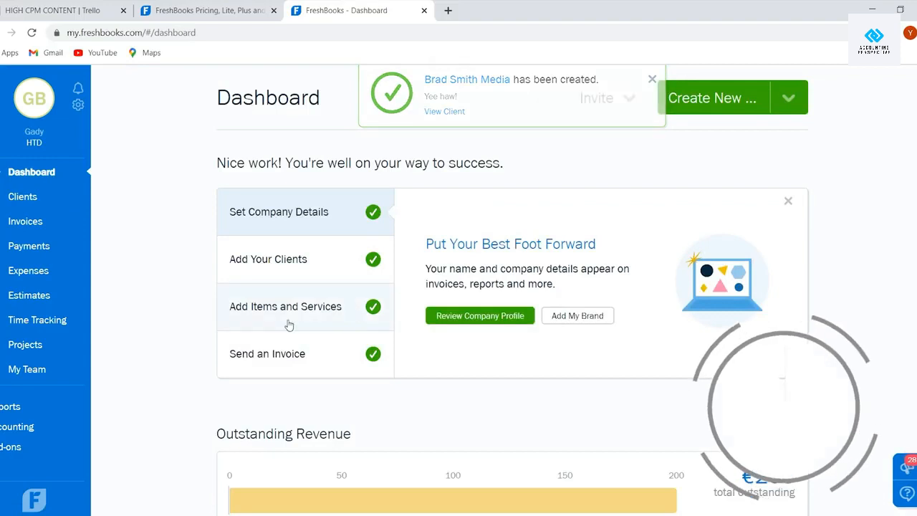
click(279, 319)
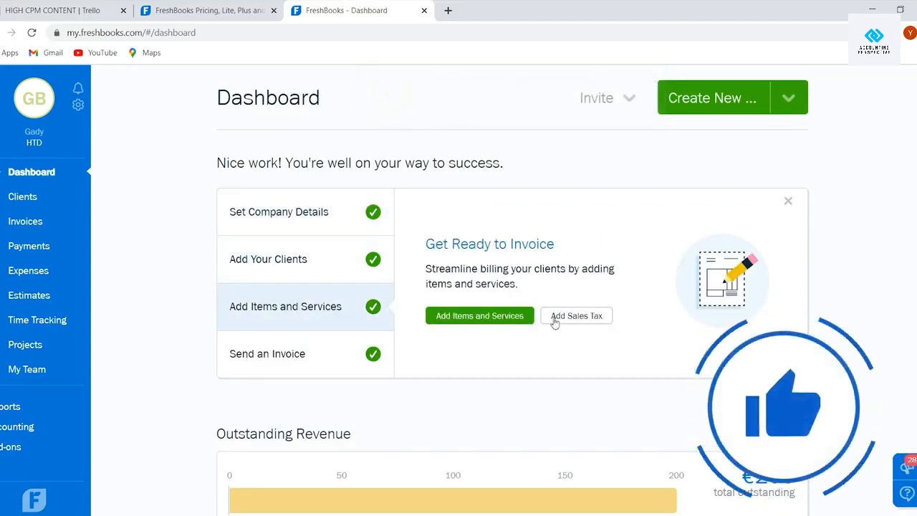
click(487, 323)
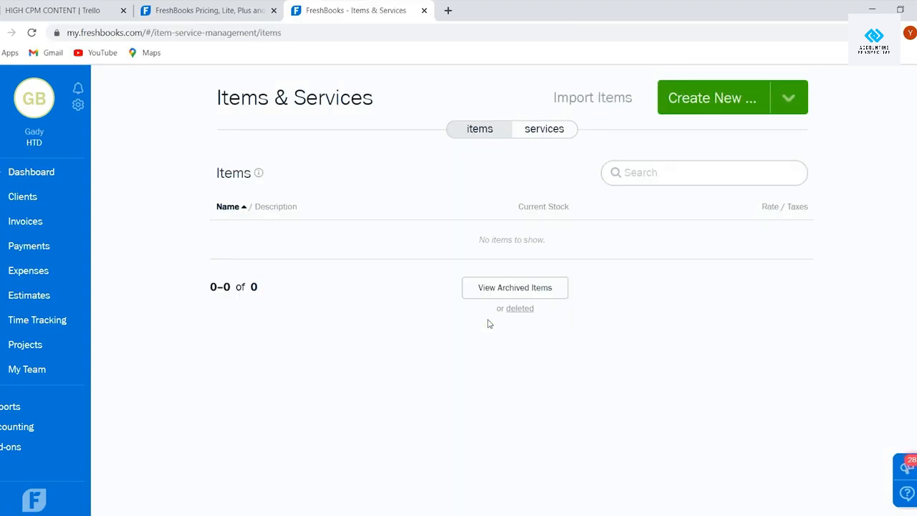
Create and save a billable service named video editor with the description video editing and a rate of 900.
click(713, 108)
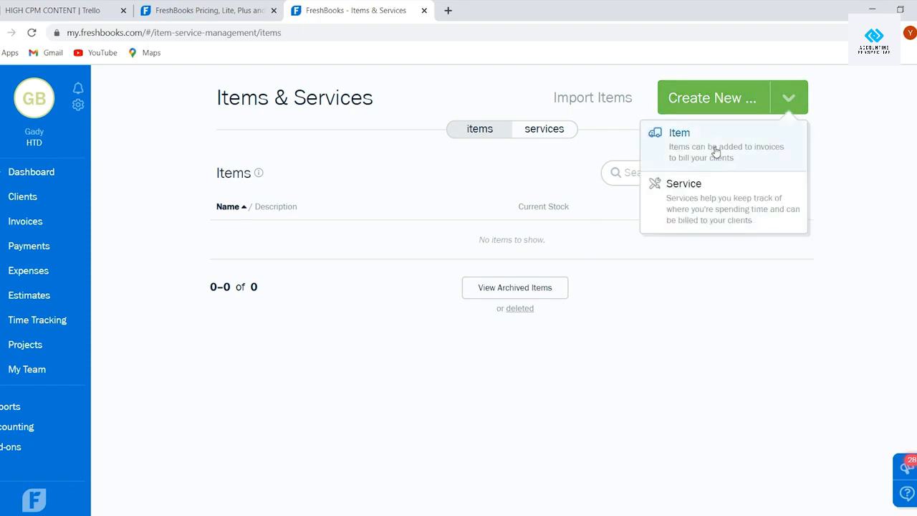
click(729, 189)
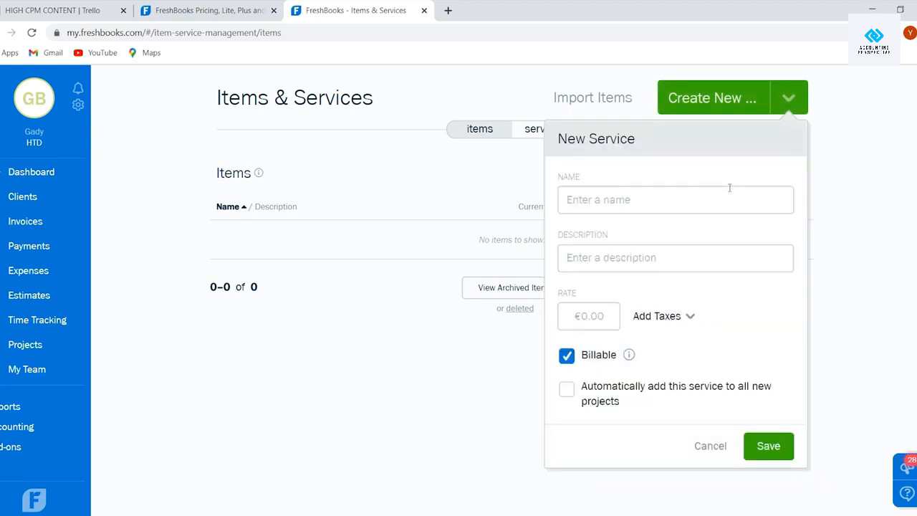
text(video edit)
text(or)
text(video ed)
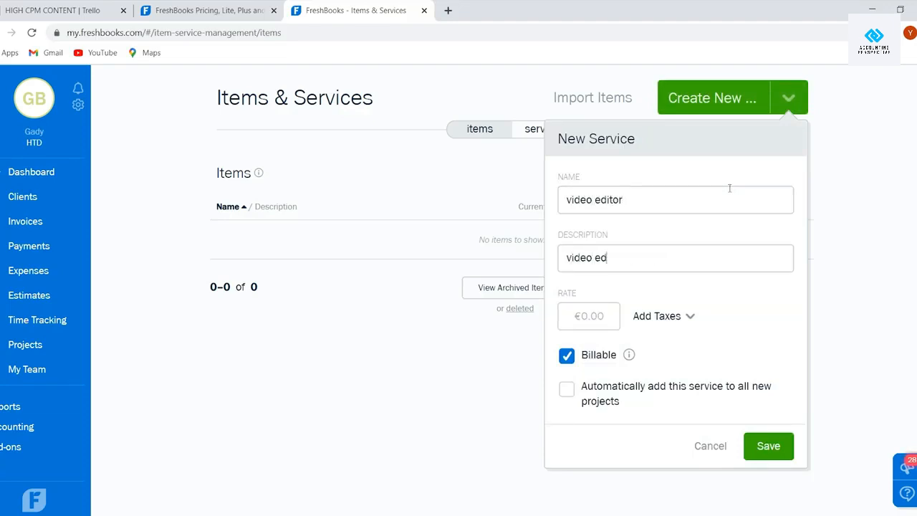
text(iting)
key(BackSpace)
text(900)
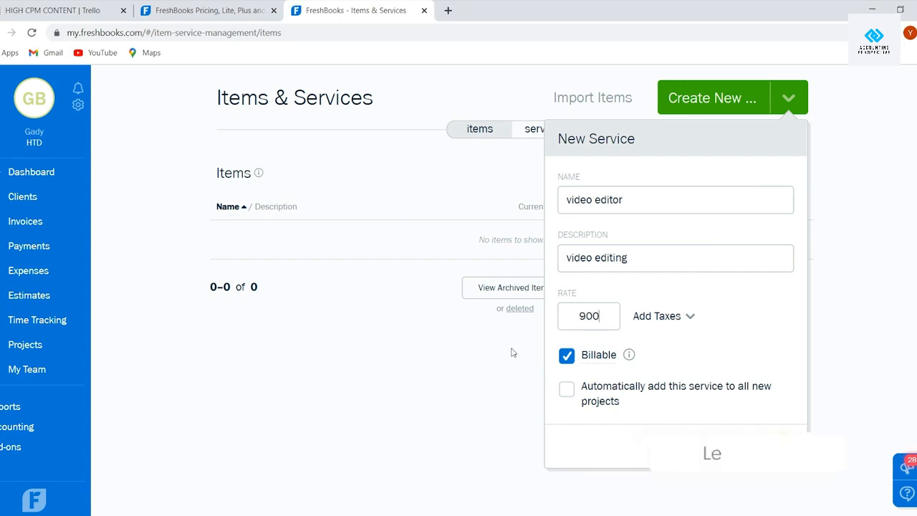
click(756, 448)
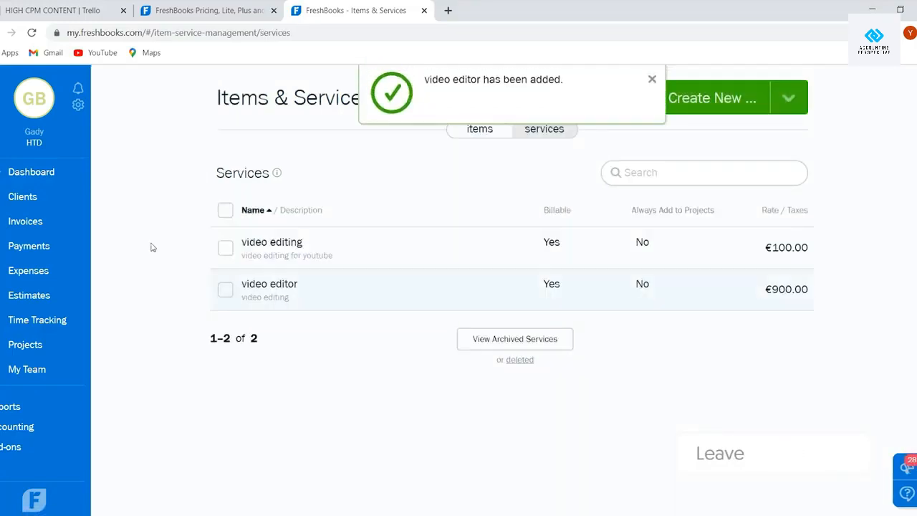
Return to the dashboard, view the Send an Invoice setup task, and start a new invoice from the Invoices page.
click(11, 173)
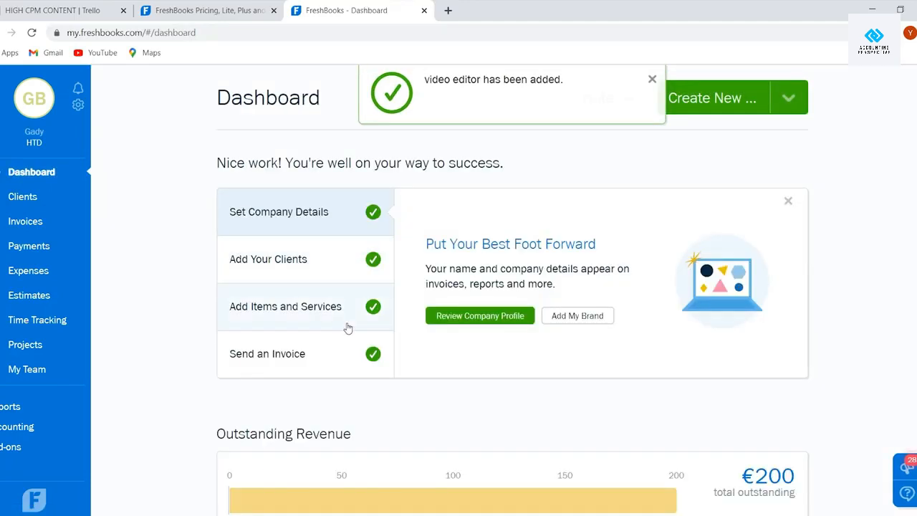
click(273, 351)
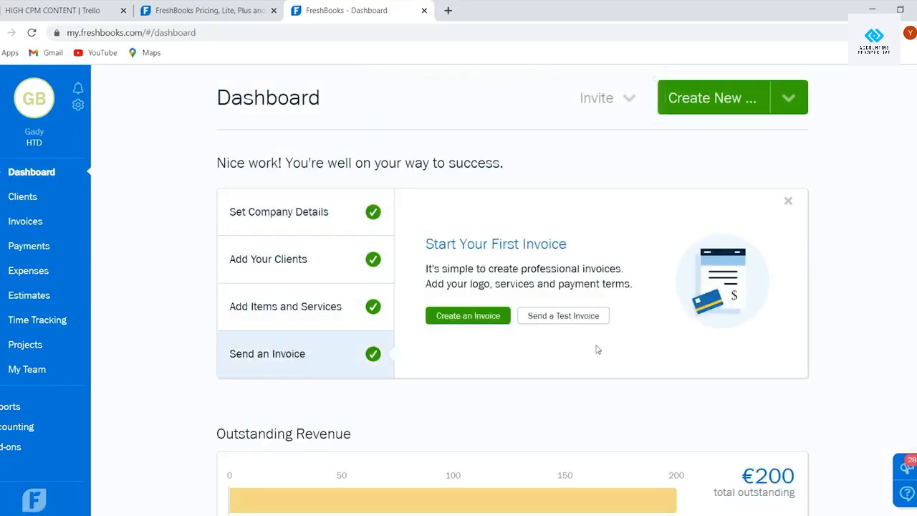
click(36, 223)
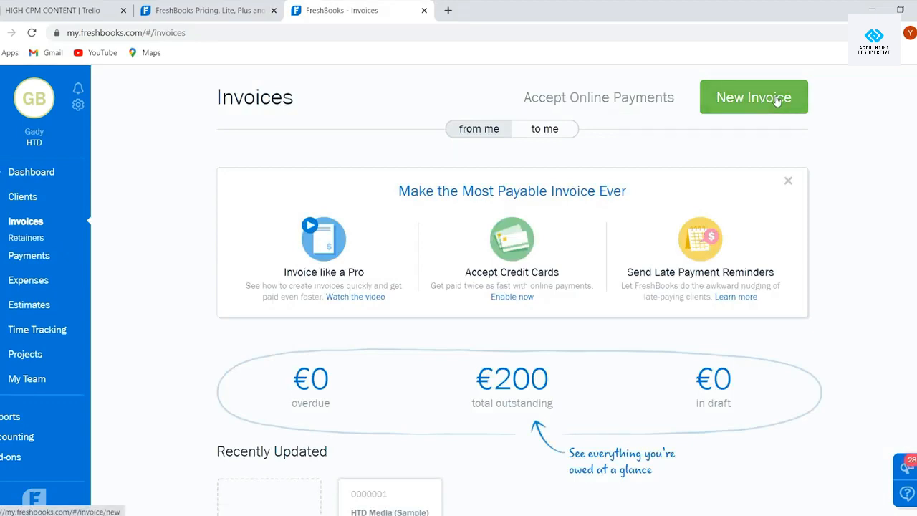
click(777, 98)
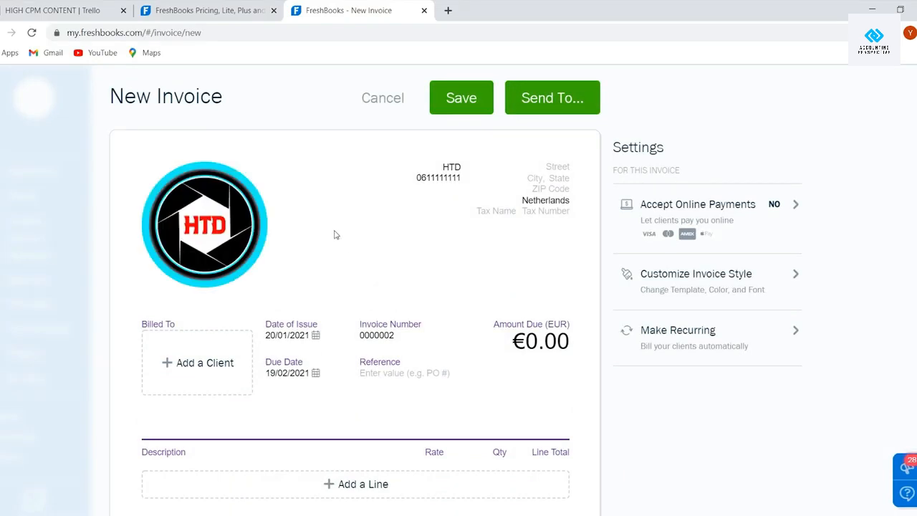
Bill the new invoice to the recently added media client with the Netherlands address.
mouse_move(291, 240)
scroll(413, 231, down, 2)
click(206, 256)
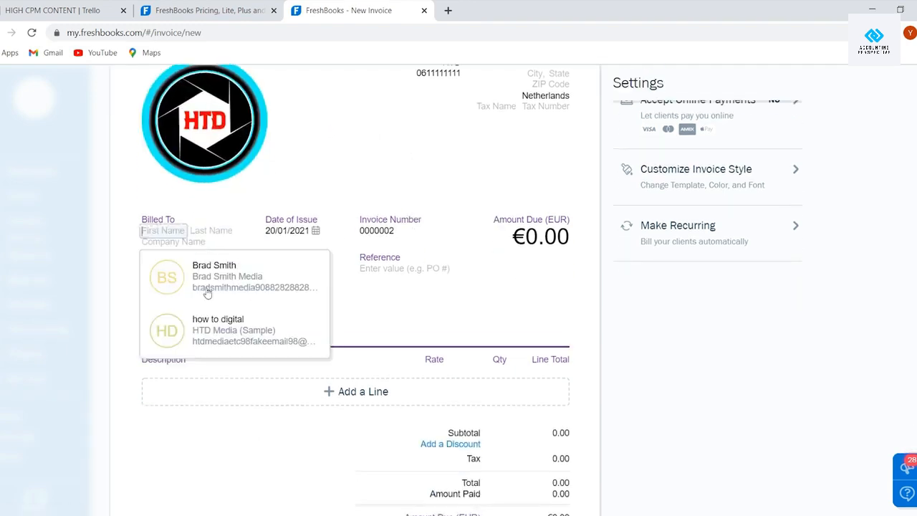
click(242, 276)
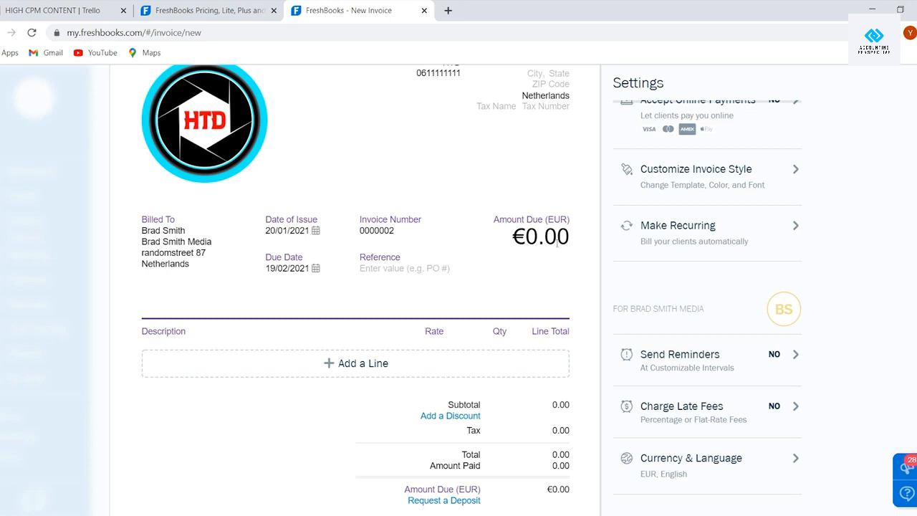
Add two invoice lines from the saved services: video editing and video editor.
click(478, 363)
scroll(476, 322, down, 2)
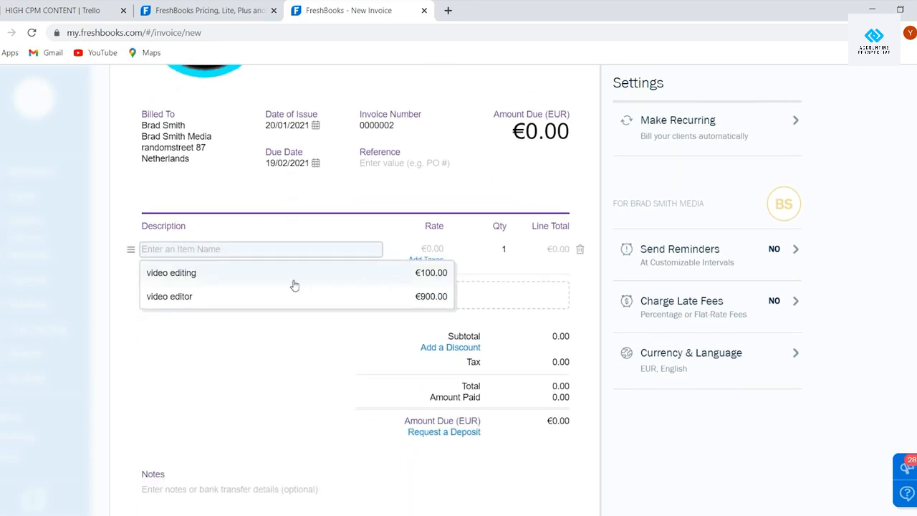
click(219, 275)
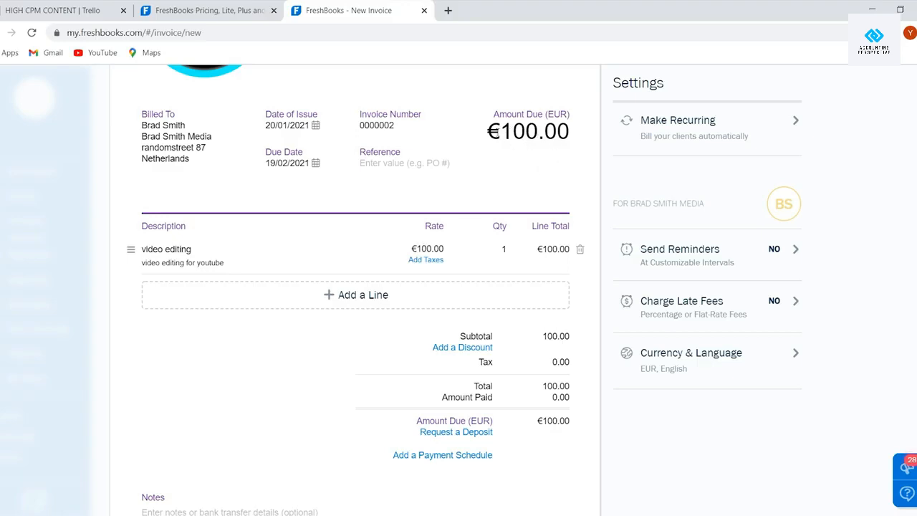
click(348, 295)
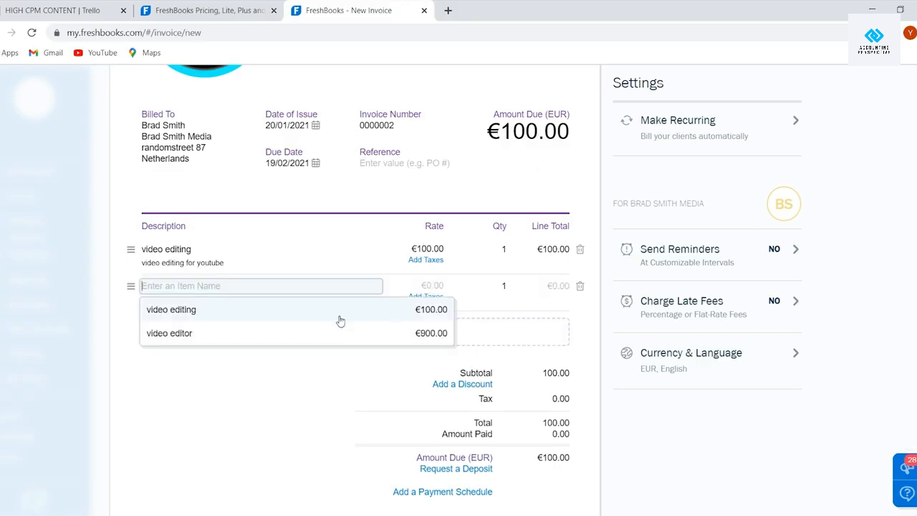
click(321, 330)
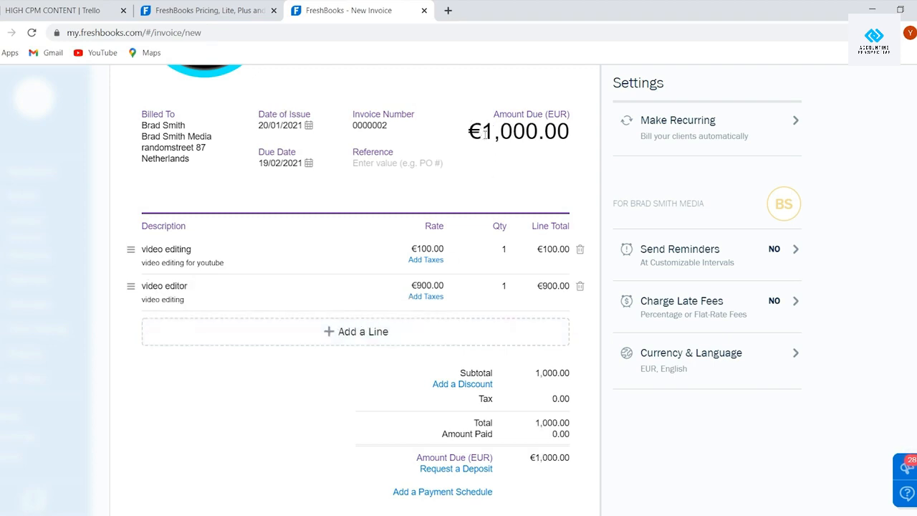
Review the invoice's Notes, Terms and Attachments sections and its header details.
scroll(467, 148, down, 5)
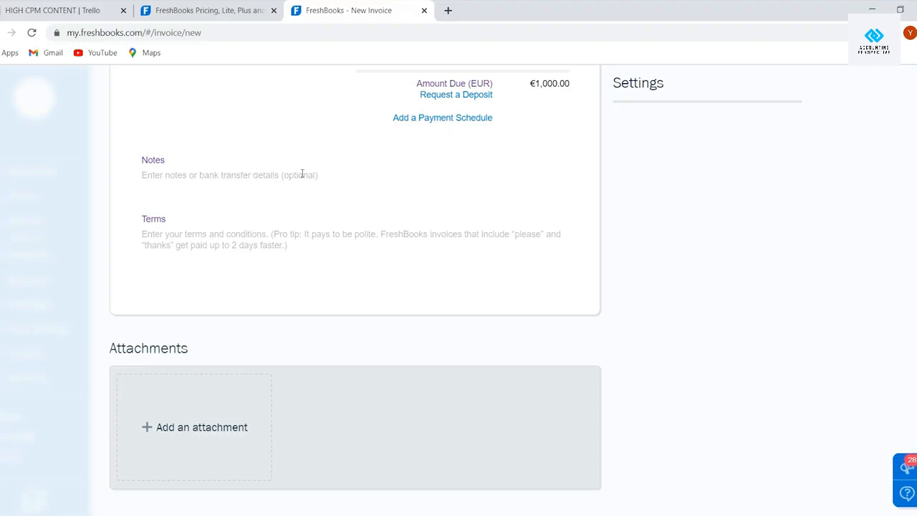
scroll(302, 174, up, 4)
scroll(393, 191, down, 4)
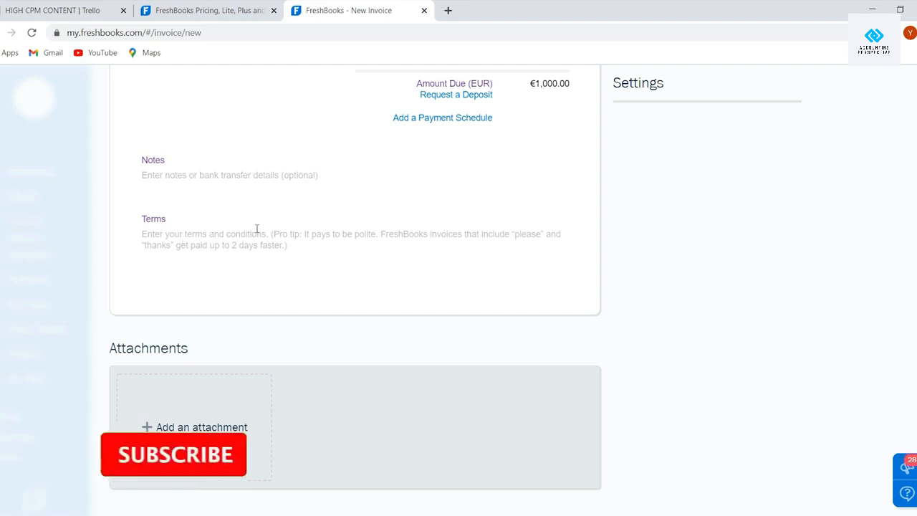
scroll(262, 320, up, 1)
scroll(262, 320, down, 1)
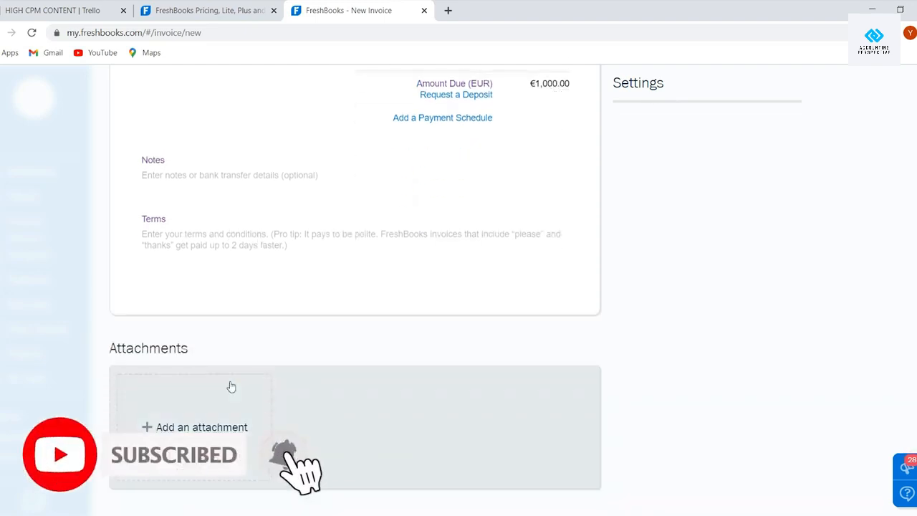
scroll(486, 298, up, 2)
scroll(485, 298, up, 6)
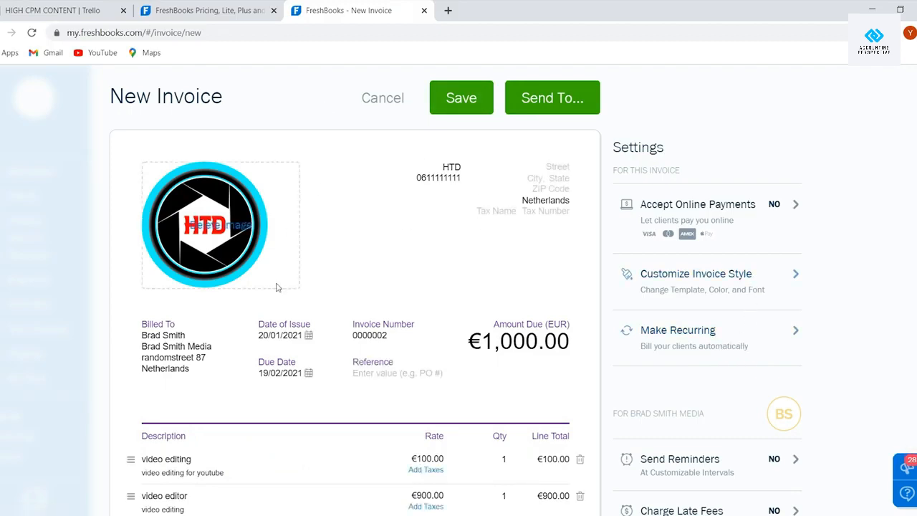
Check the invoice once more and send it to the client by email with the default subject and message.
scroll(537, 314, down, 3)
scroll(730, 403, up, 3)
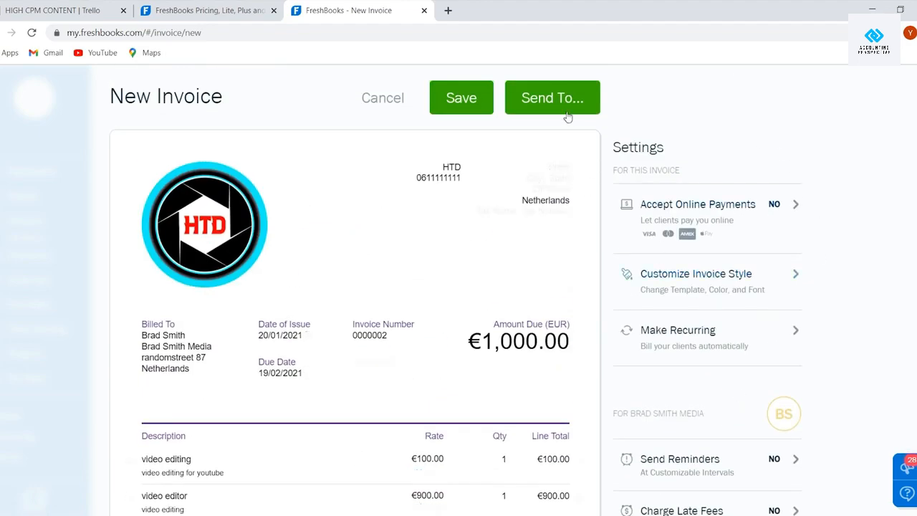
click(565, 111)
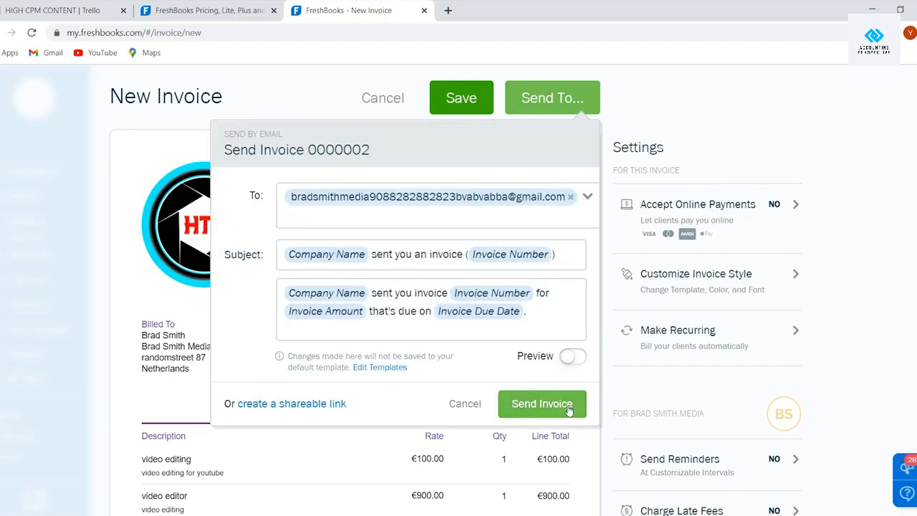
click(562, 404)
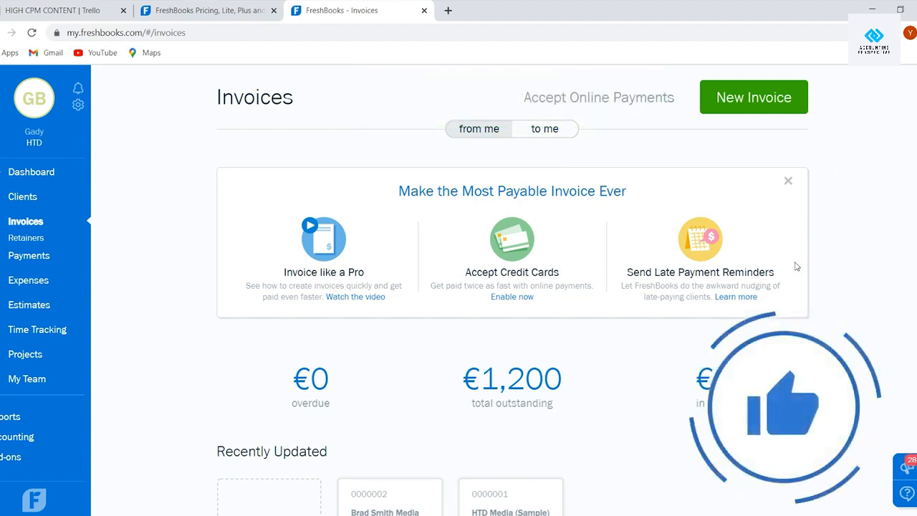
Review the overdue, outstanding and draft totals, the recently updated invoices, and the All Invoices list.
scroll(708, 340, down, 2)
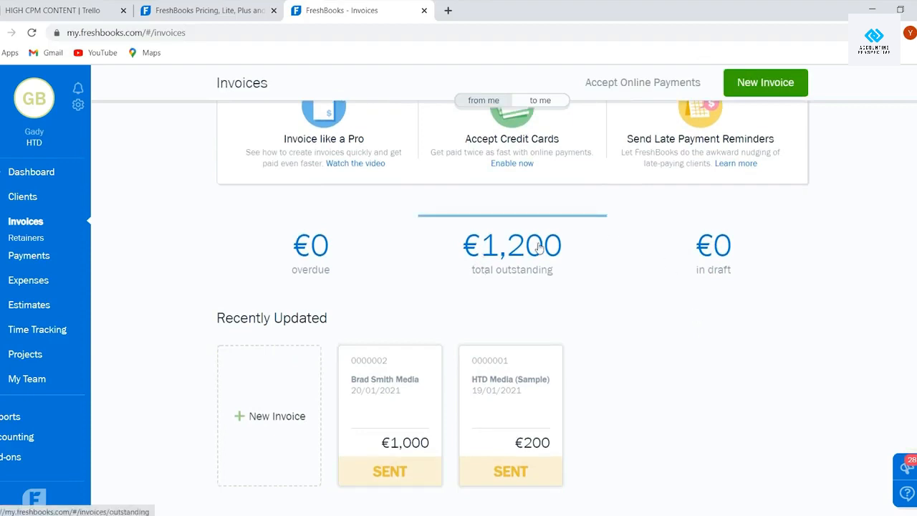
scroll(407, 411, down, 2)
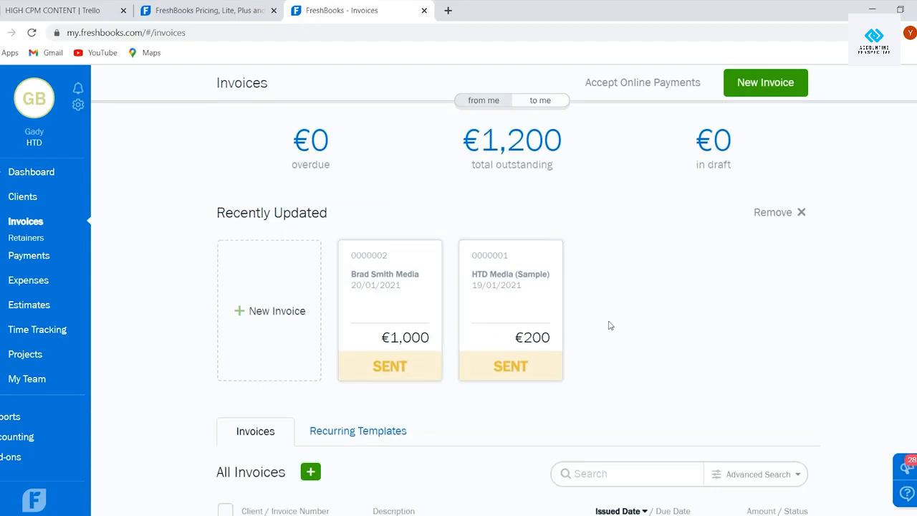
drag(460, 149, 565, 168)
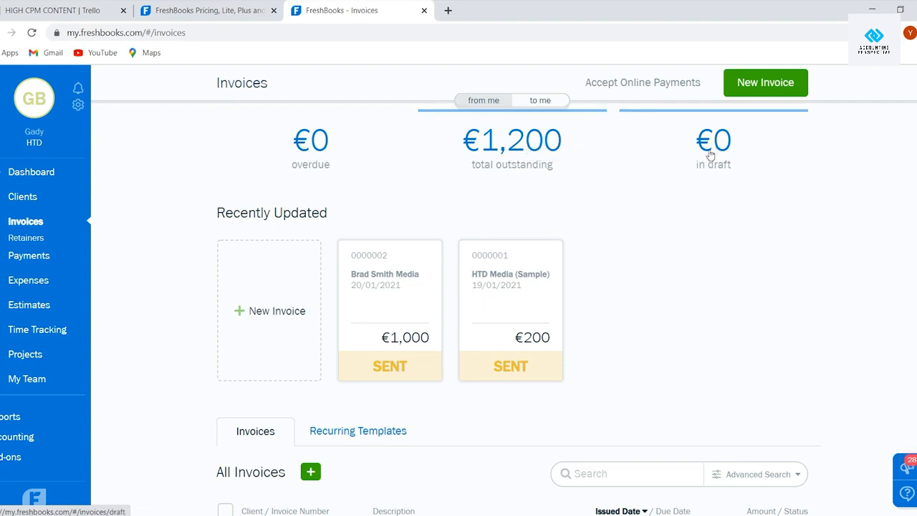
scroll(710, 155, down, 3)
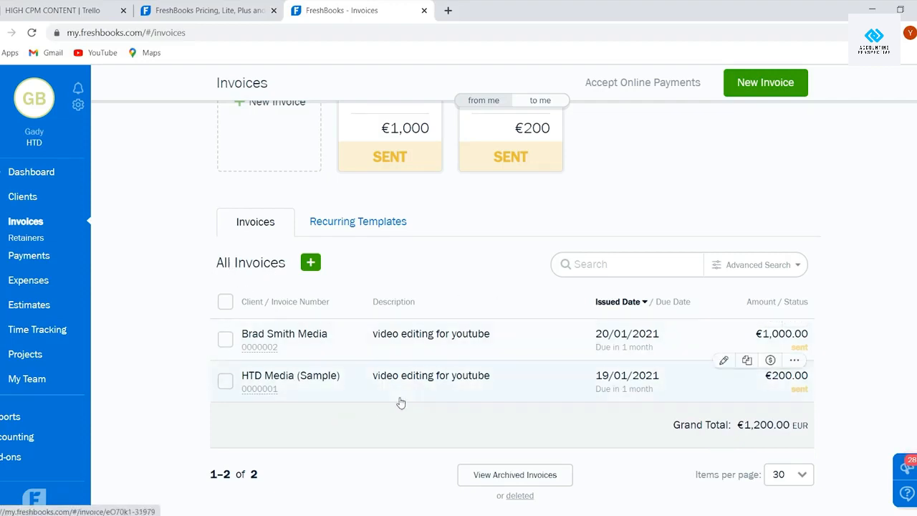
scroll(400, 398, up, 5)
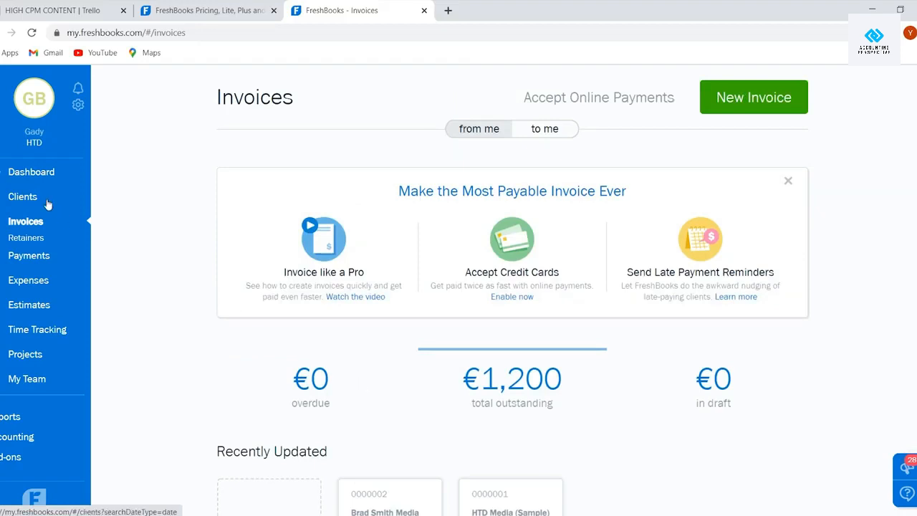
Open the Clients page and examine each client's outstanding amount in the All Clients list.
click(18, 198)
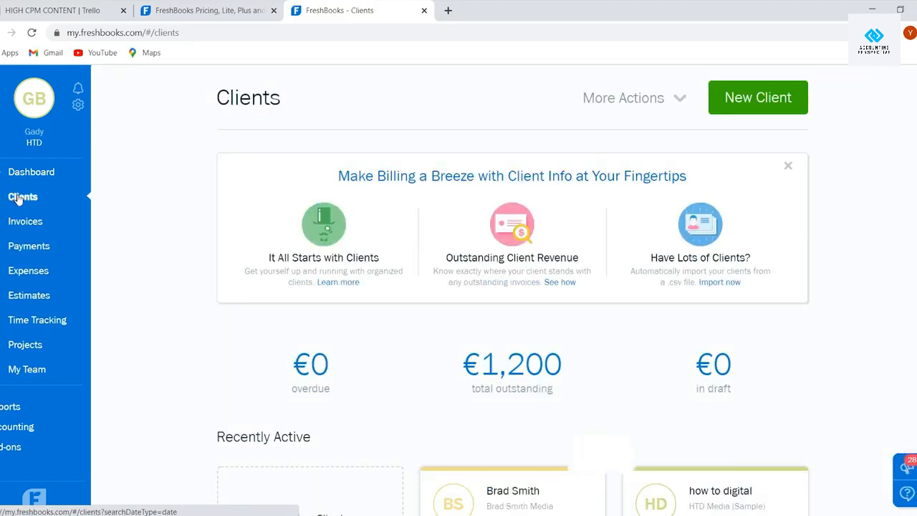
scroll(215, 254, down, 4)
scroll(251, 260, down, 3)
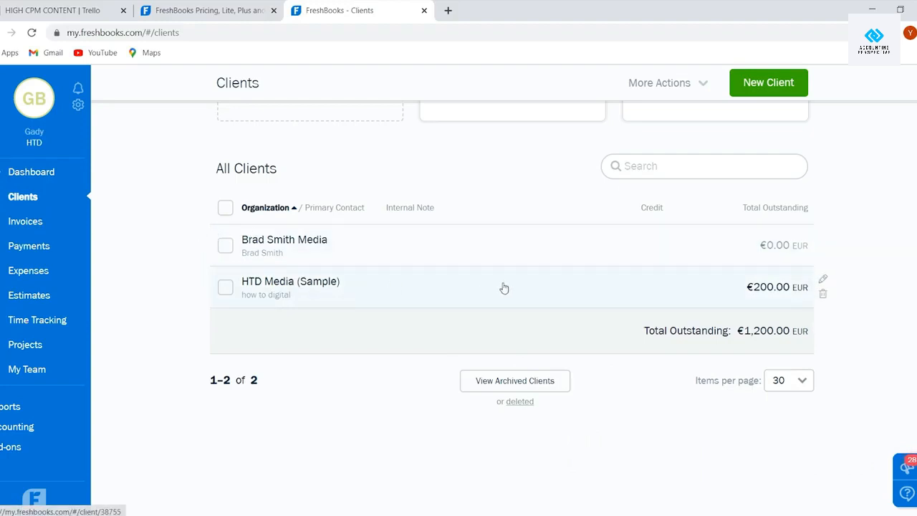
Open the Payments page and look over the All Invoice Payments section.
click(43, 248)
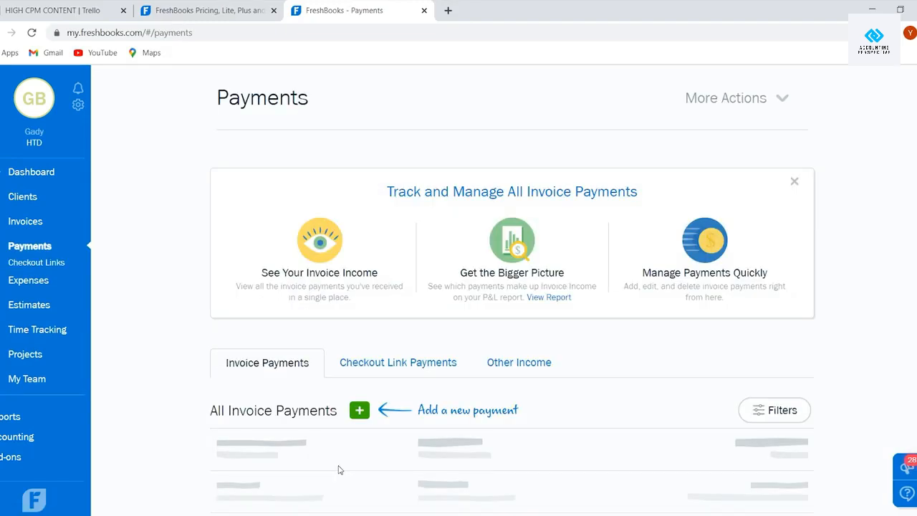
scroll(367, 398, down, 2)
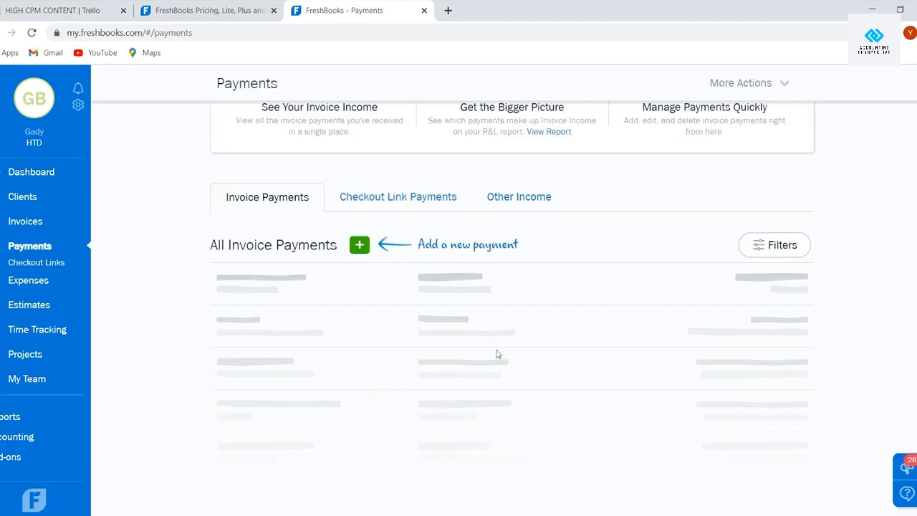
scroll(433, 387, up, 2)
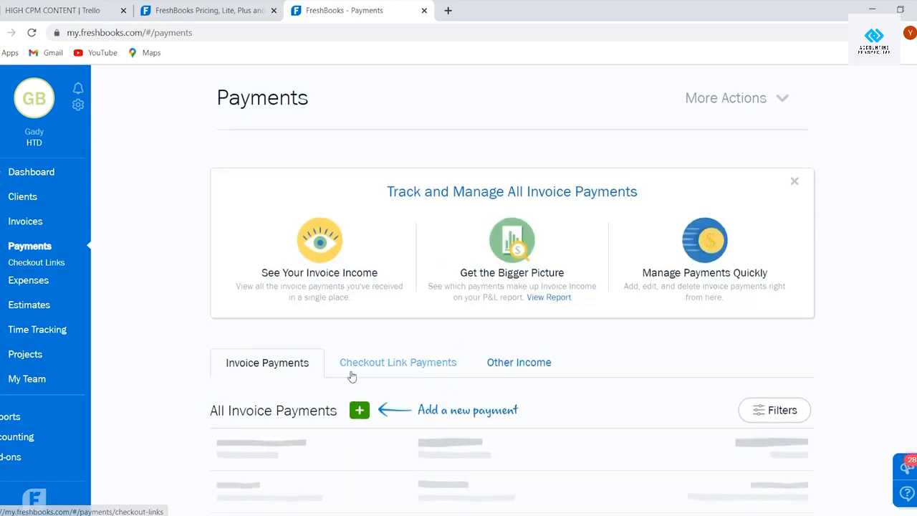
scroll(473, 412, down, 2)
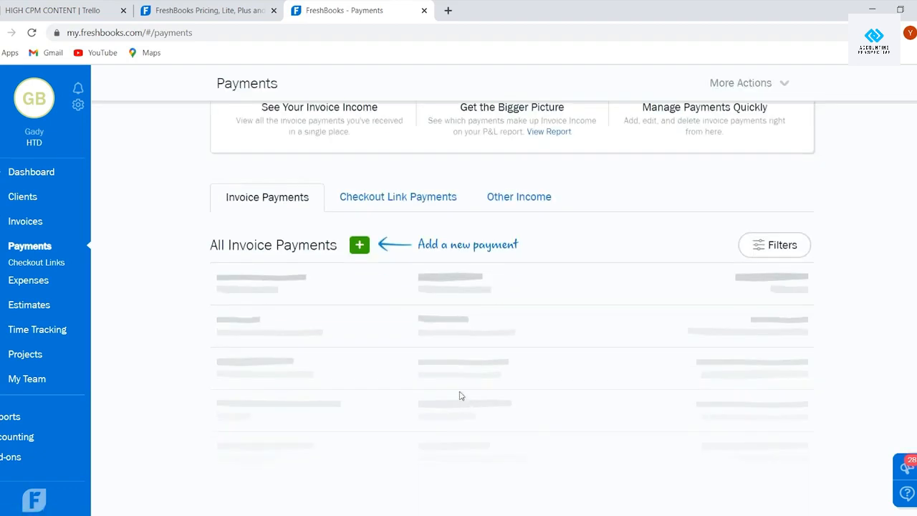
Open the Expenses page and look over its tips and Recently Updated section.
click(10, 287)
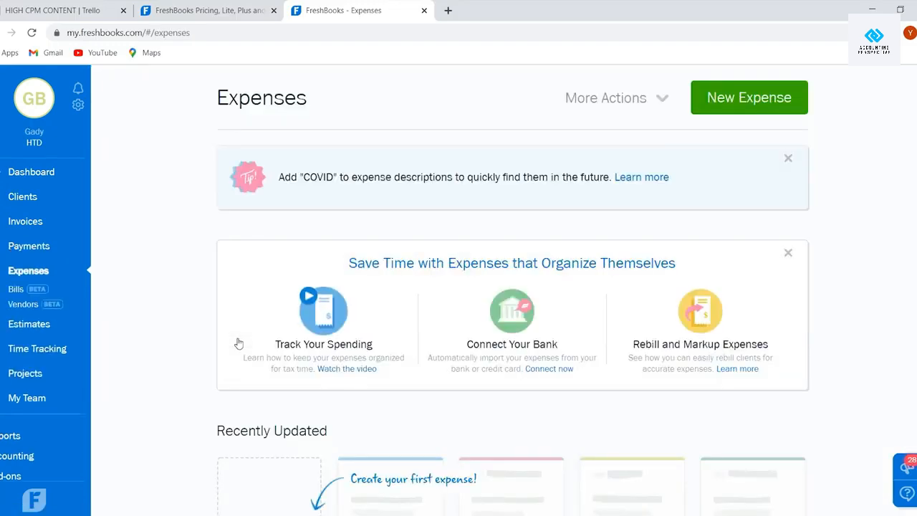
scroll(199, 293, down, 2)
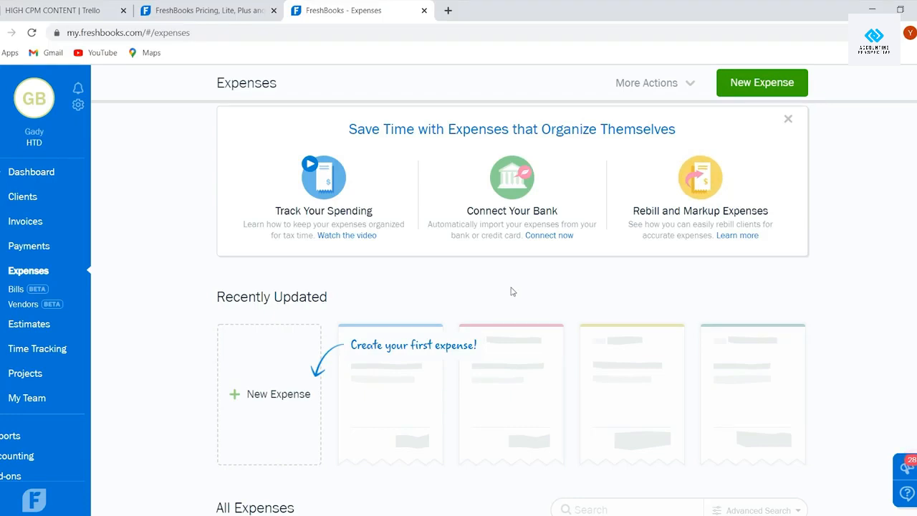
Open the Estimates and Proposals page and look over its tips and Recently Updated section.
click(31, 324)
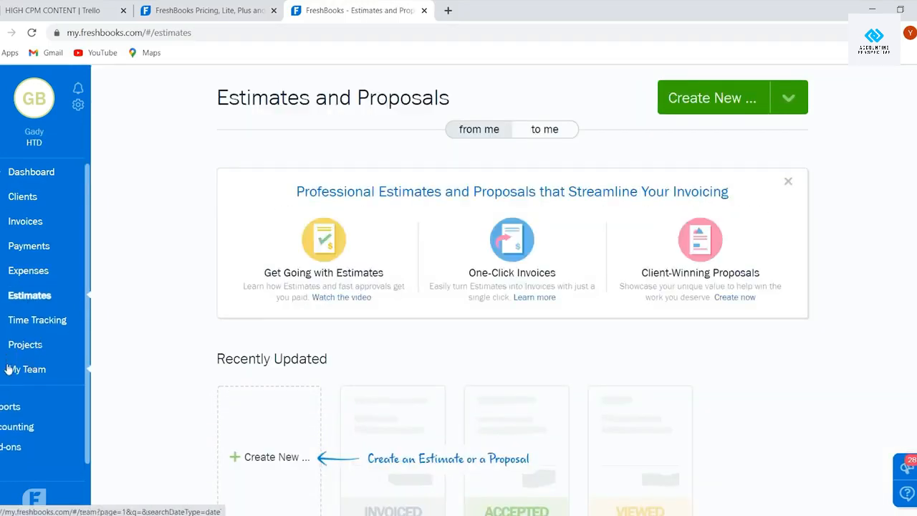
Open the My Team page, dismiss the team member cost rate tip, and look over the All Team Members list.
click(8, 369)
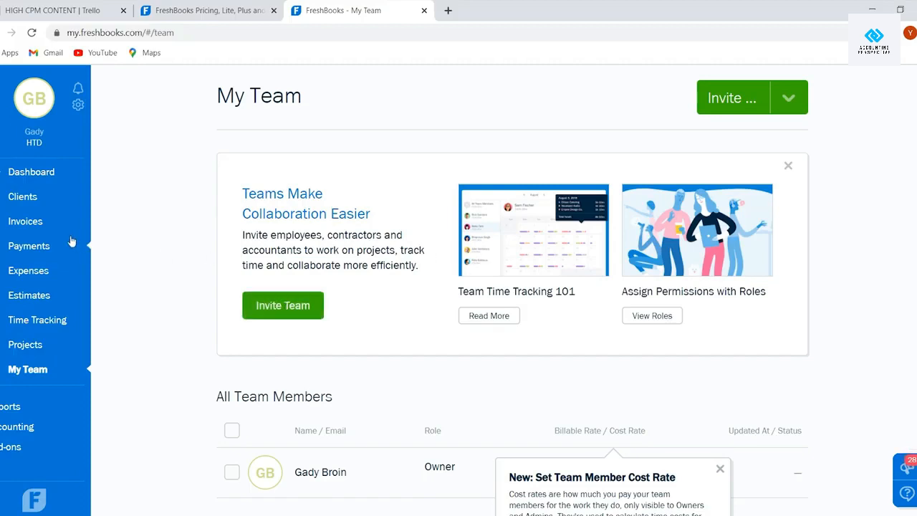
scroll(229, 263, down, 1)
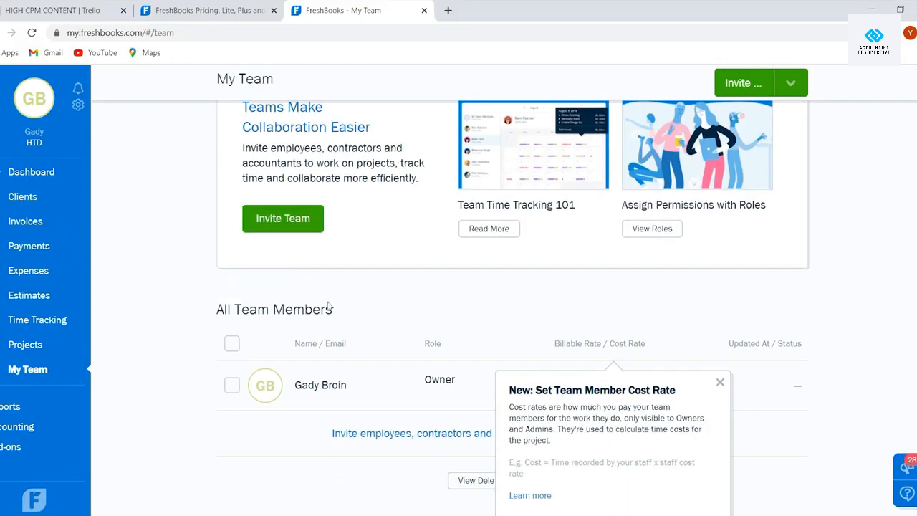
click(719, 383)
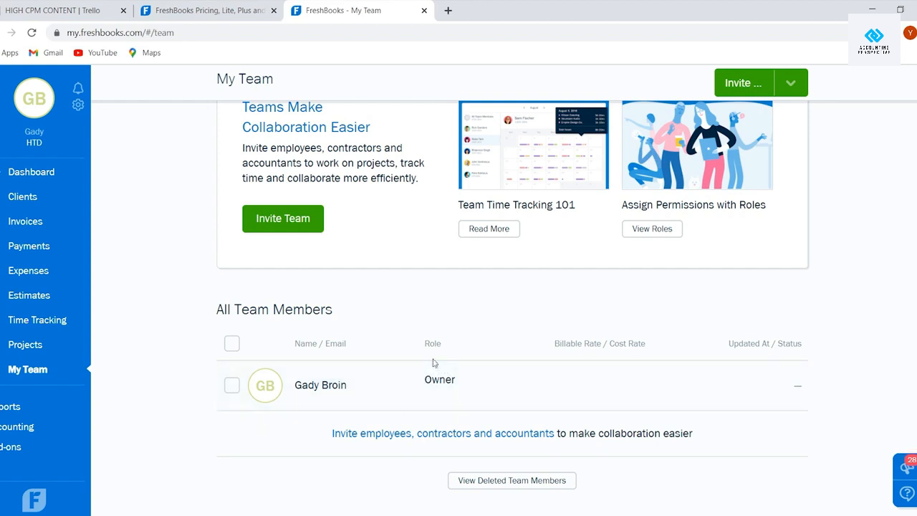
scroll(433, 364, up, 2)
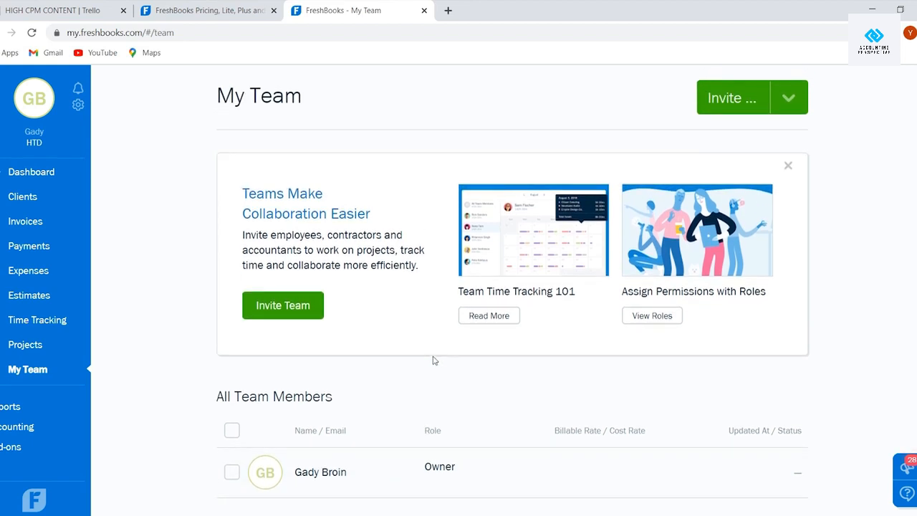
Review the roles available for inviting team members, close the list without choosing one, and return to the Dashboard.
click(749, 100)
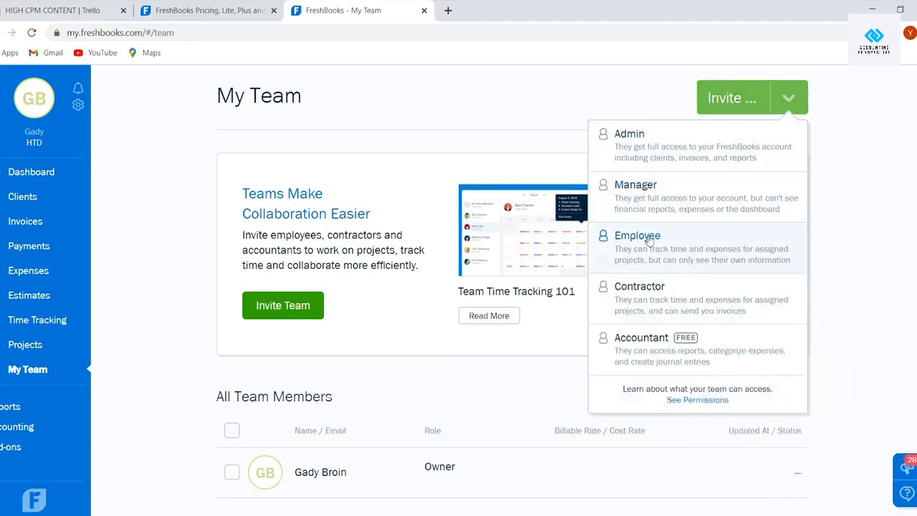
click(462, 84)
click(35, 176)
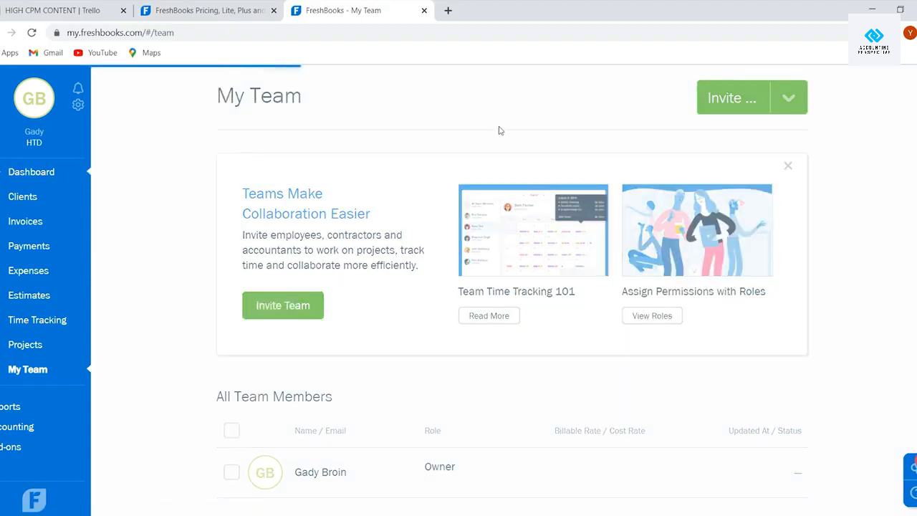